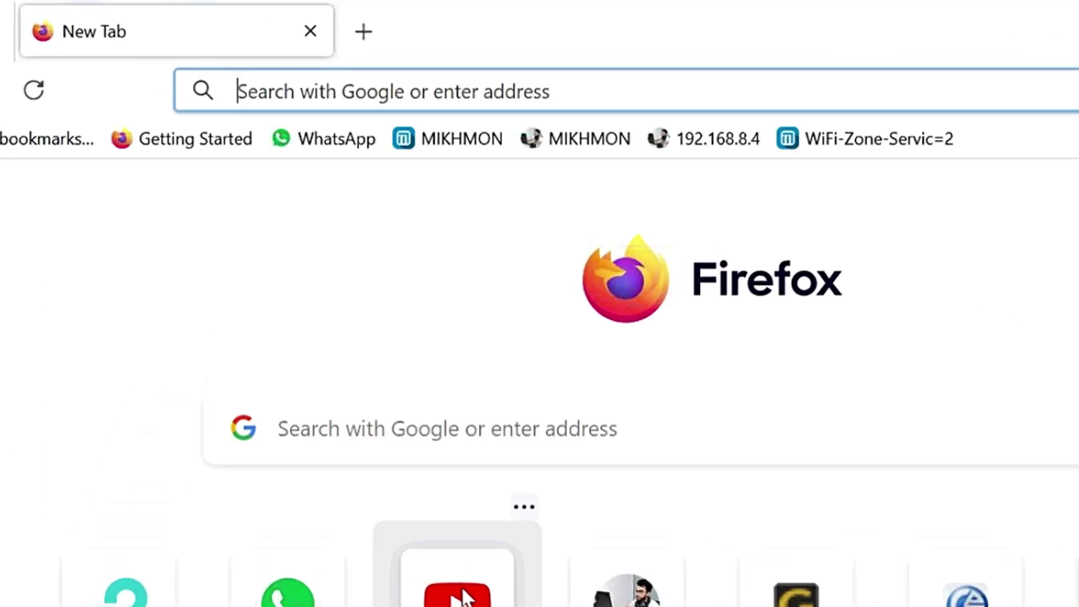
text(tp)
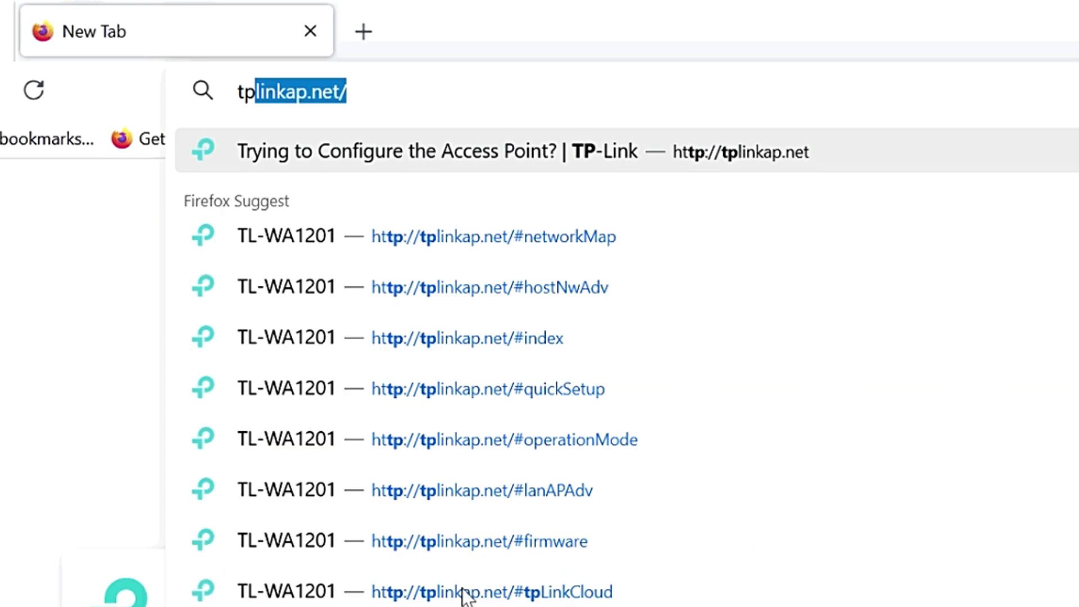
Step: Load tplinkap.net to reach the TL-WA1201 local password login page
key(Return)
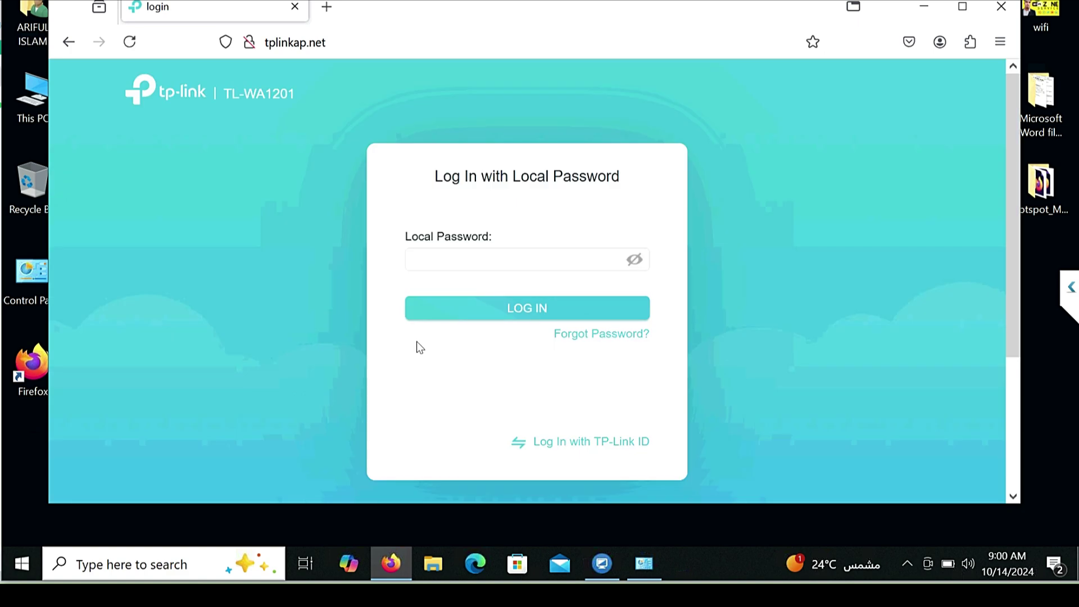
Step: Attempt the local password login, then reload tplinkap.net to reach Create an administrator password
click(447, 258)
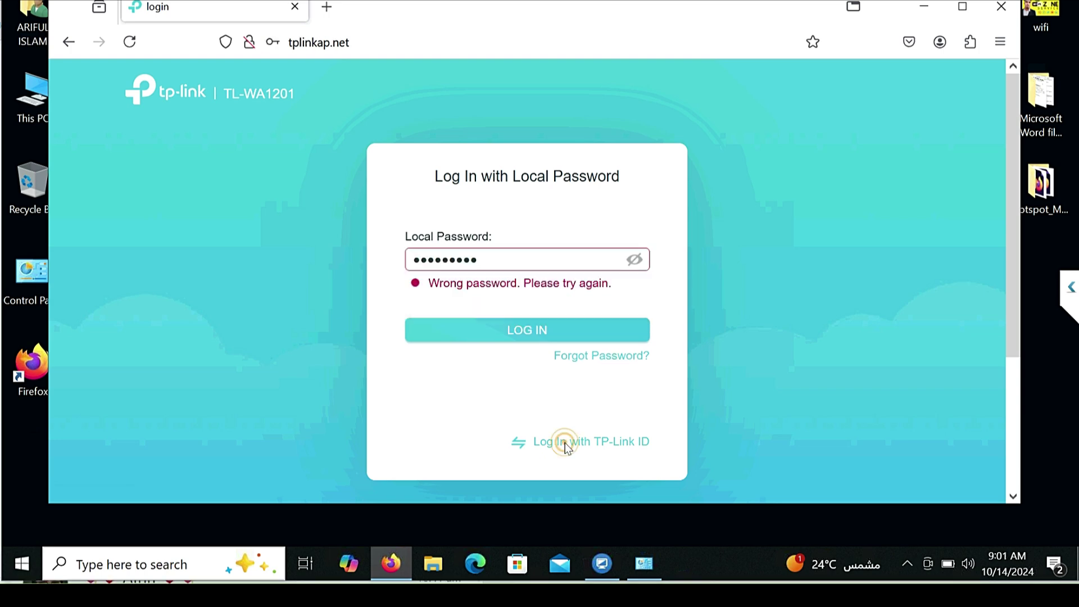
click(565, 443)
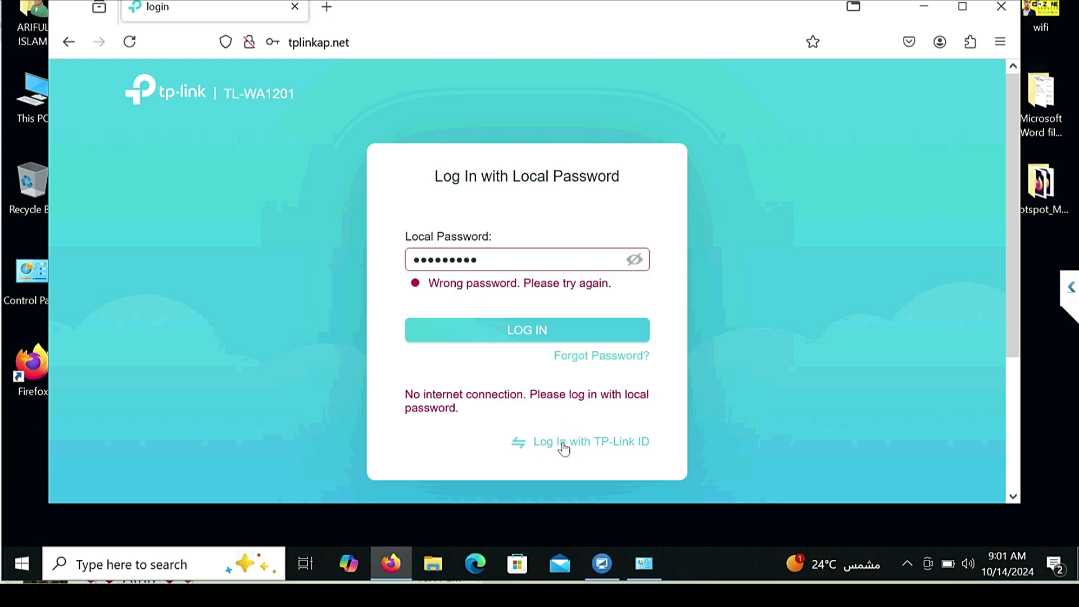
click(502, 258)
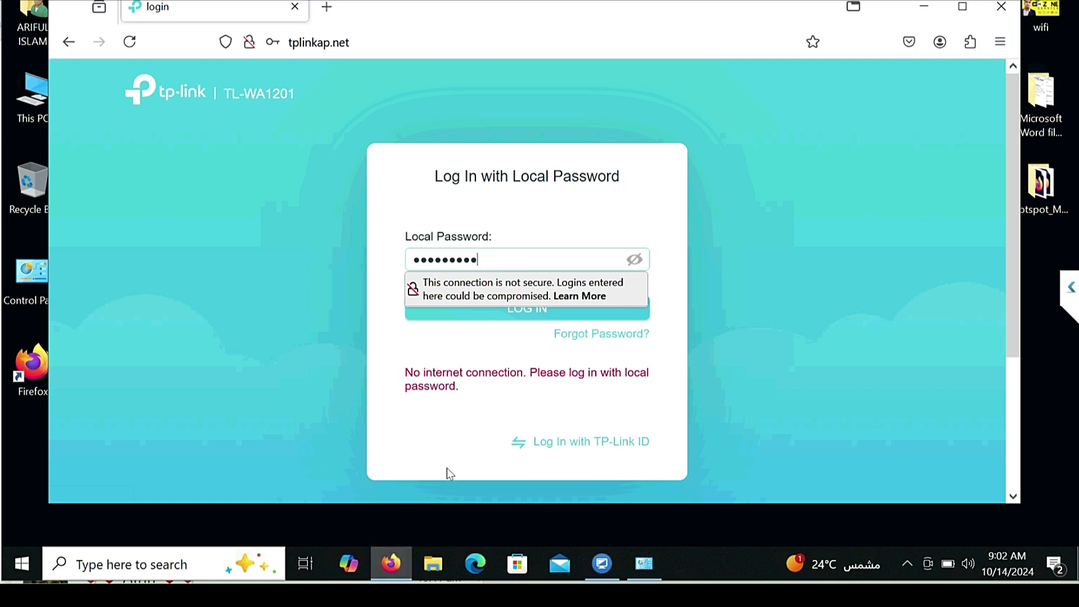
key(BackSpace)
key(BackSpace)
key(BackSpace)
key(BackSpace)
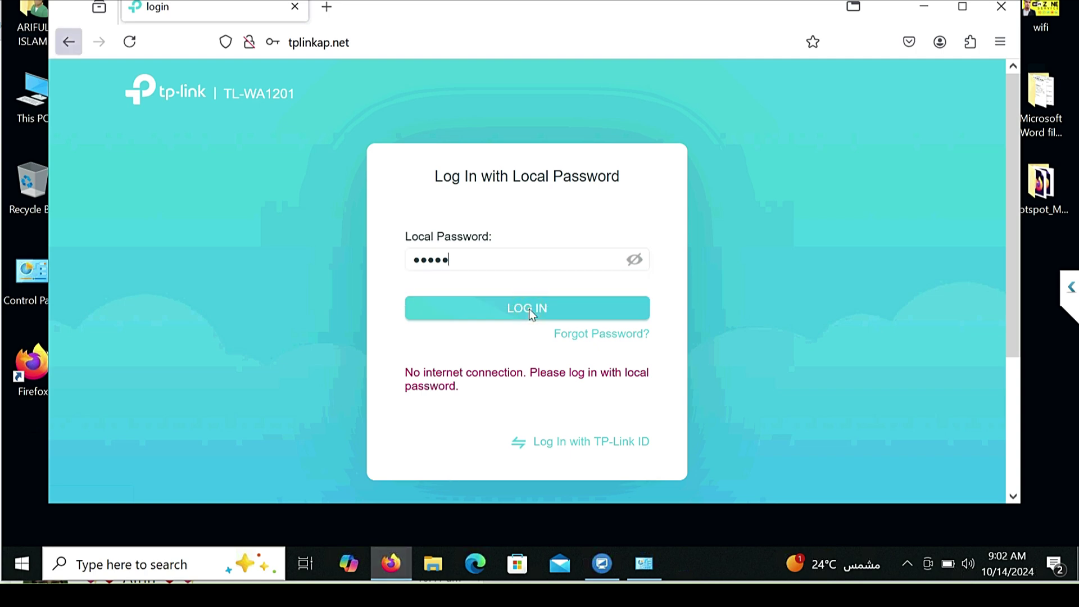
click(528, 309)
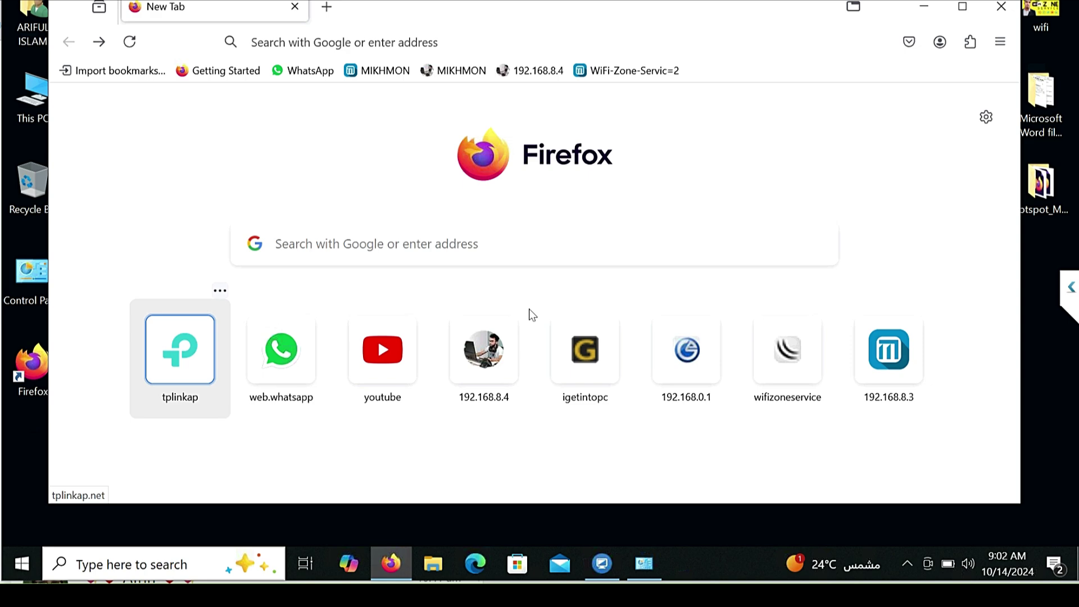
key(Return)
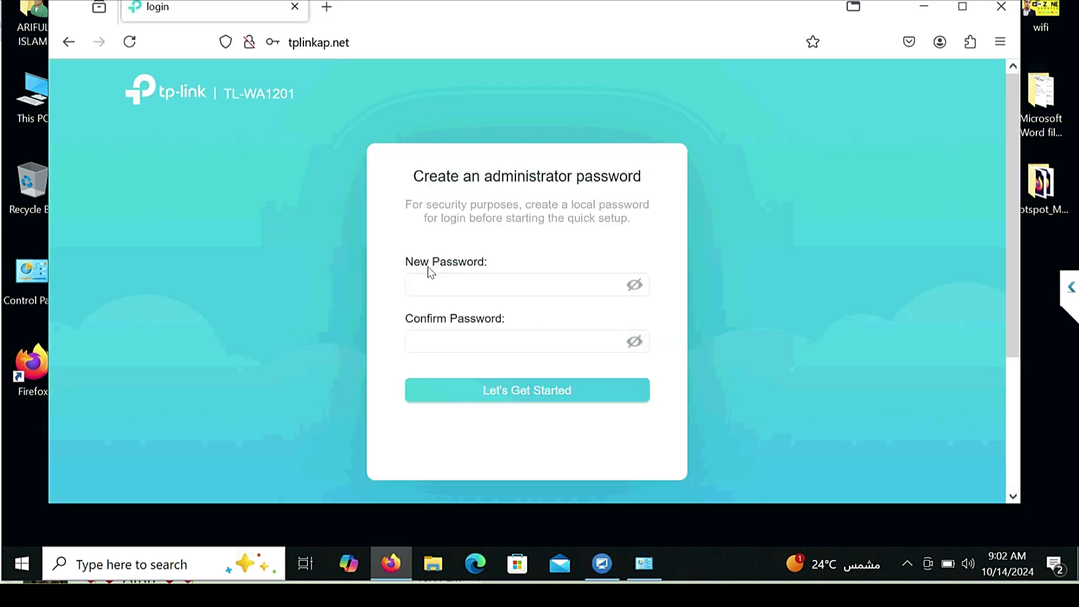
Step: Enter and confirm the new administrator password and start quick setup
click(423, 285)
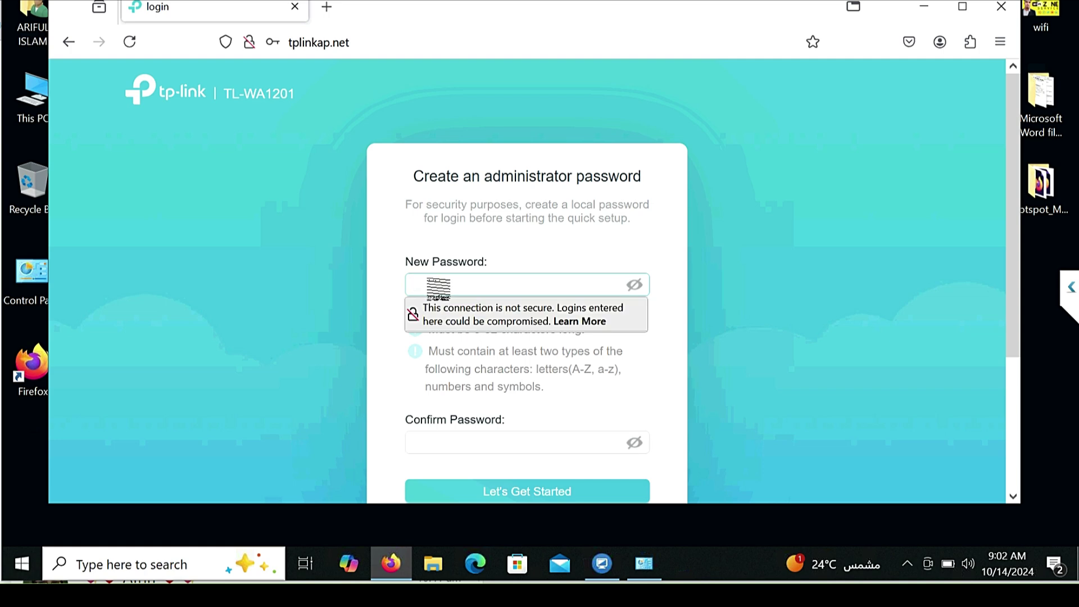
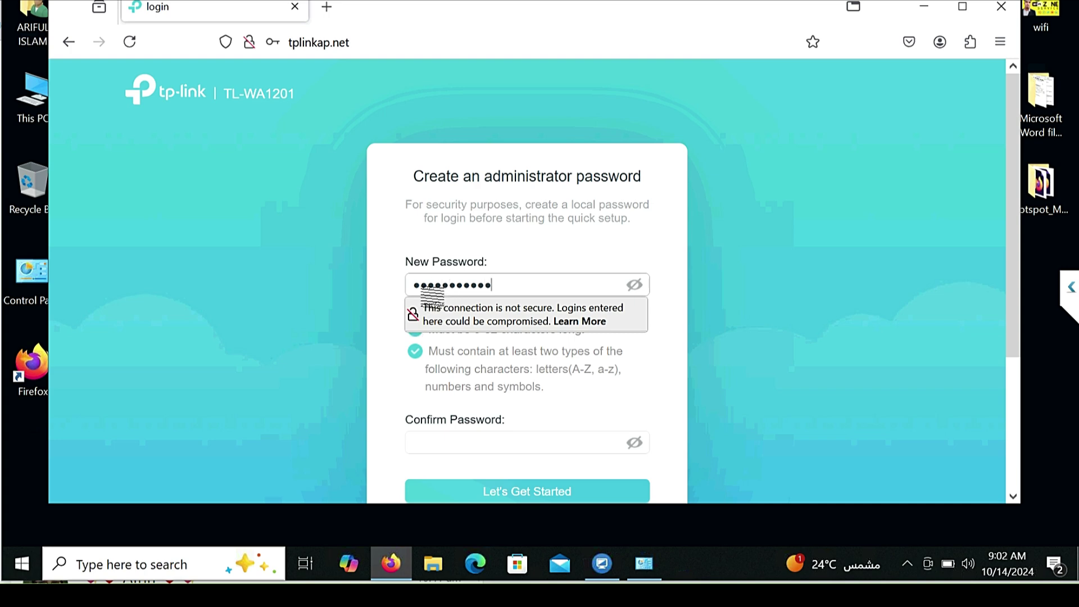
key(Tab)
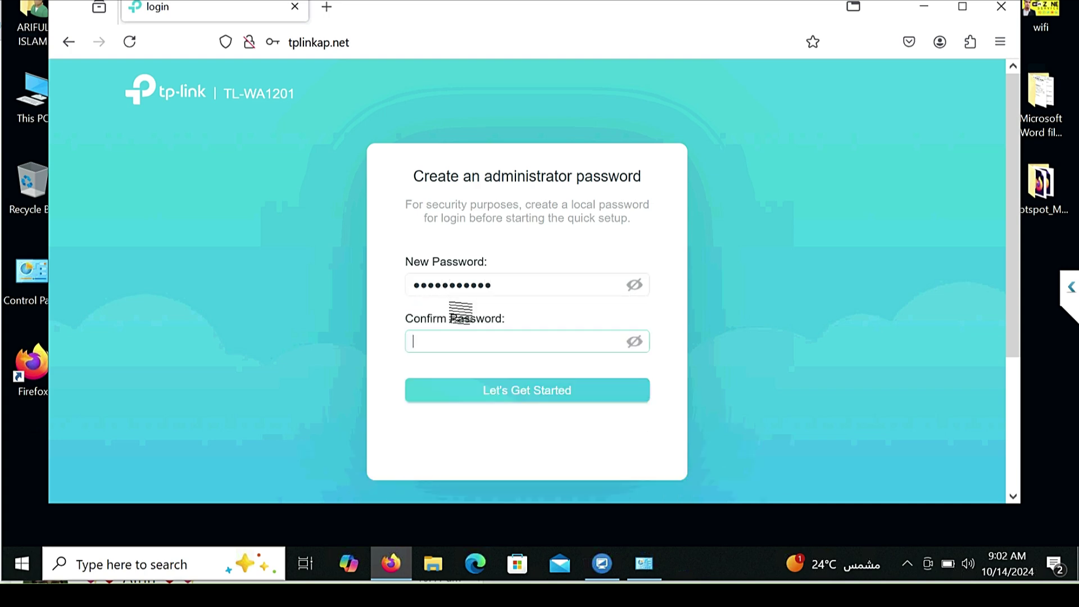
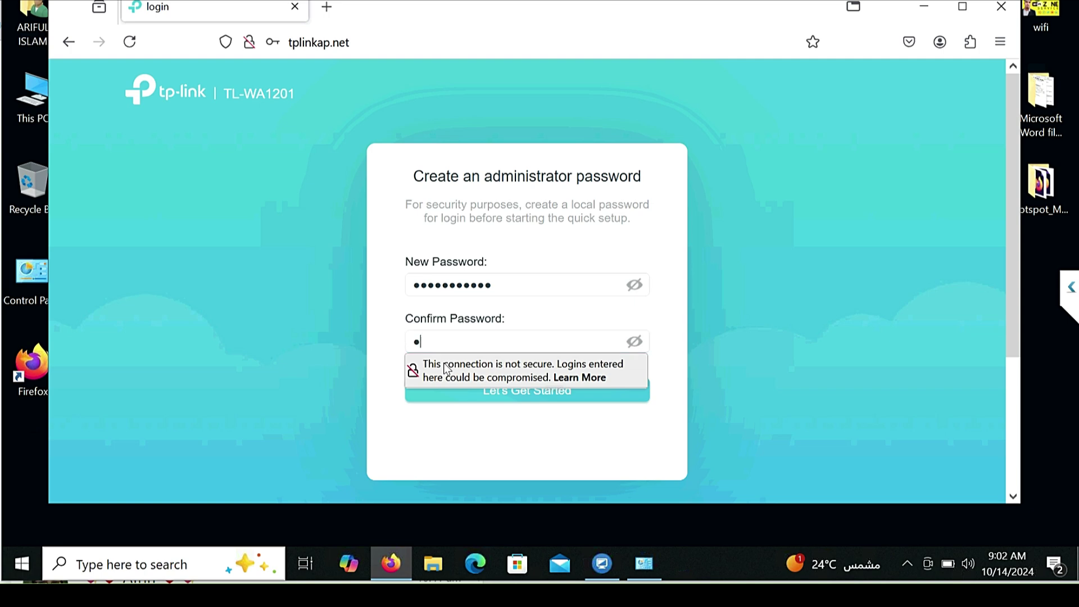
click(503, 395)
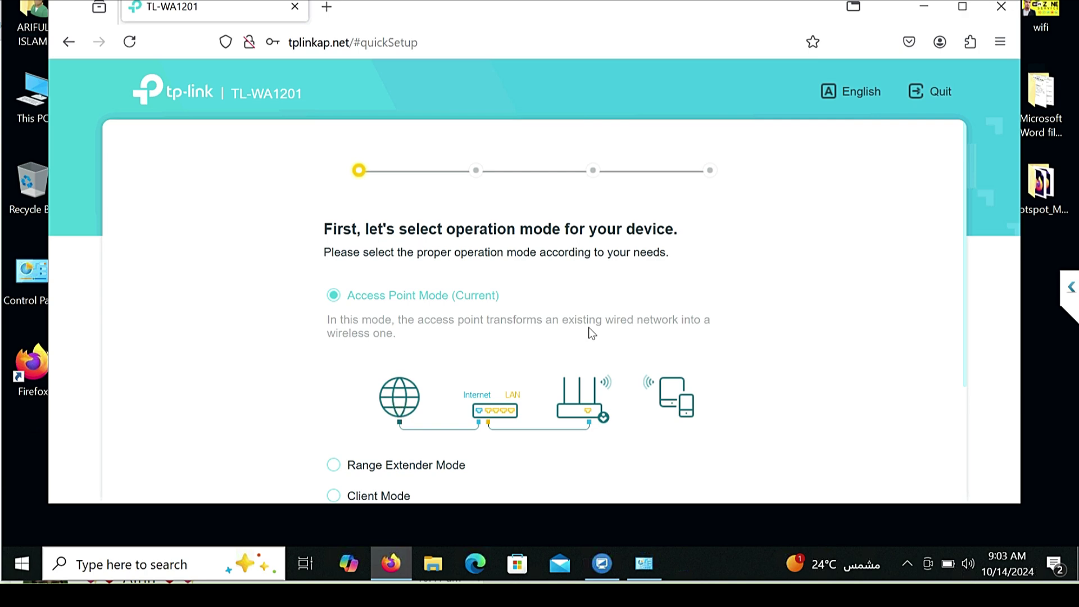
scroll(590, 334, down, 2)
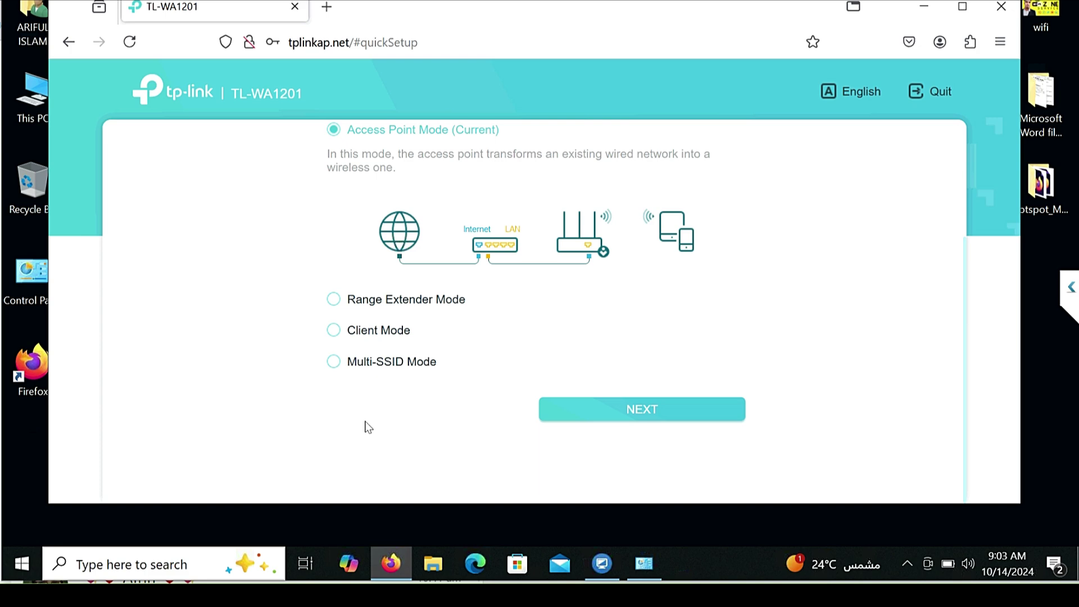
Step: Keep Access Point Mode, set time zone UTC+03:00 Kuwait, Riyadh, and continue to wireless settings
click(635, 412)
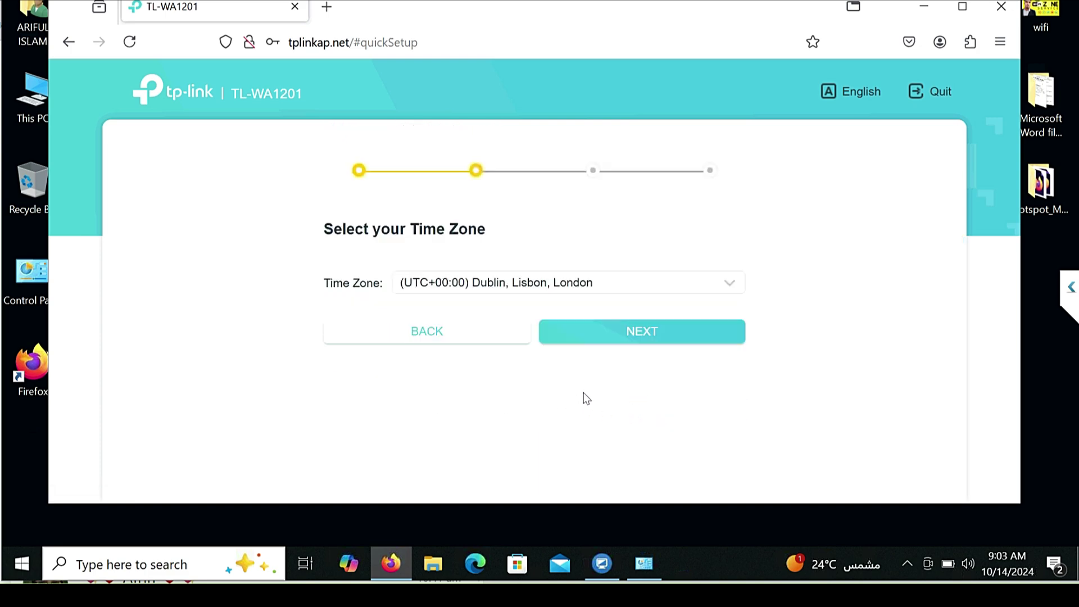
click(612, 285)
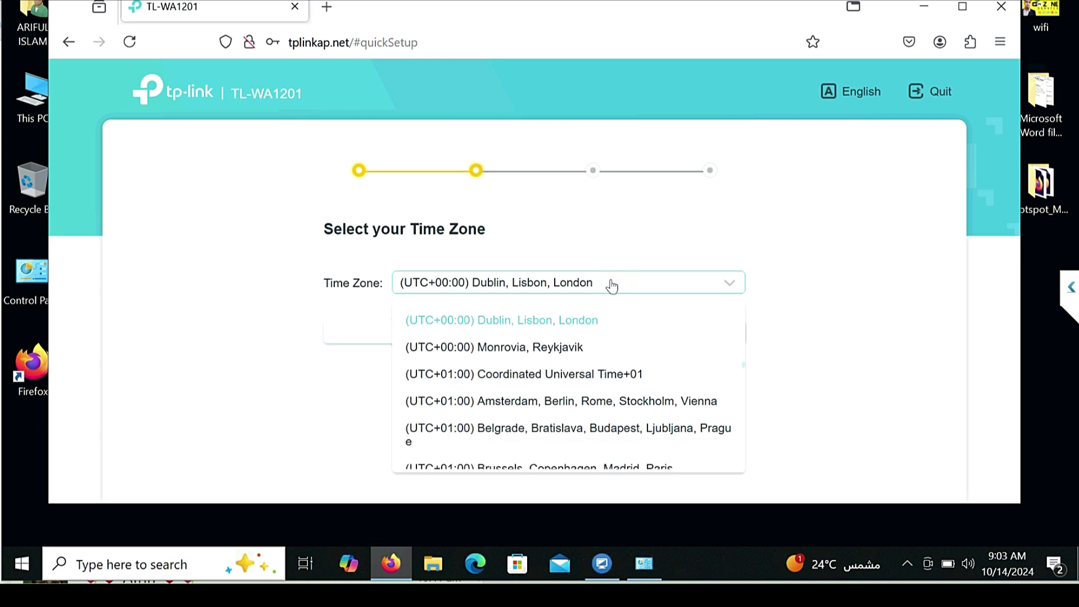
scroll(622, 352, down, 5)
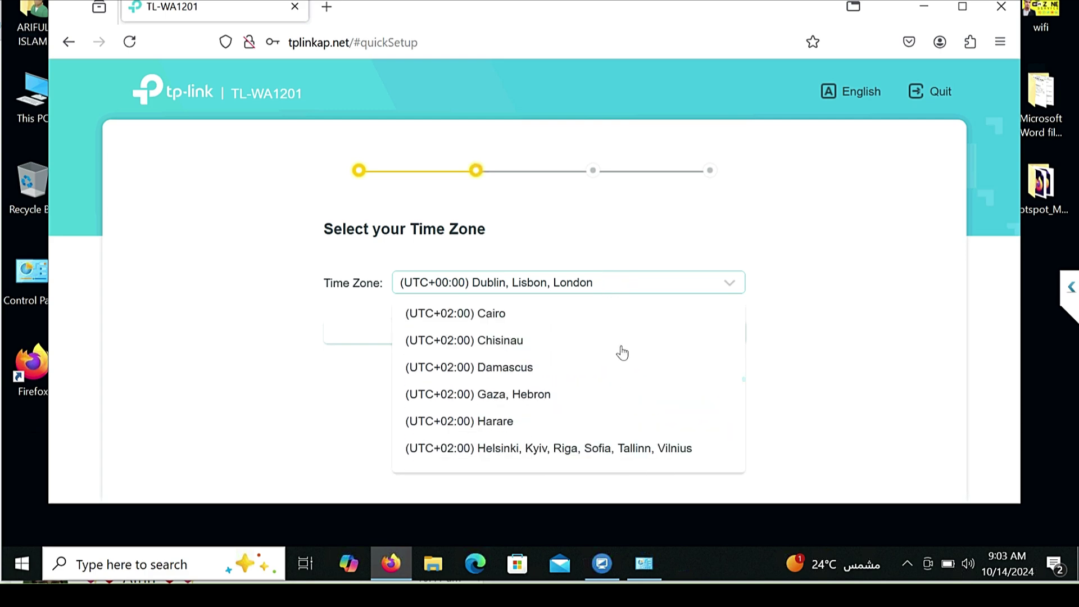
scroll(621, 351, down, 2)
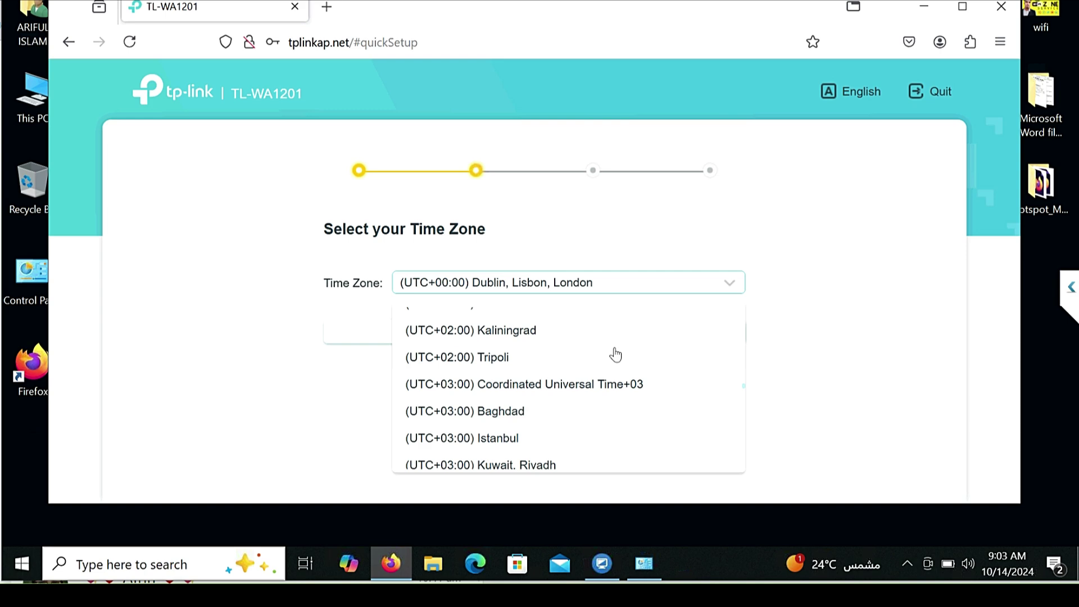
scroll(535, 387, down, 4)
scroll(538, 388, up, 2)
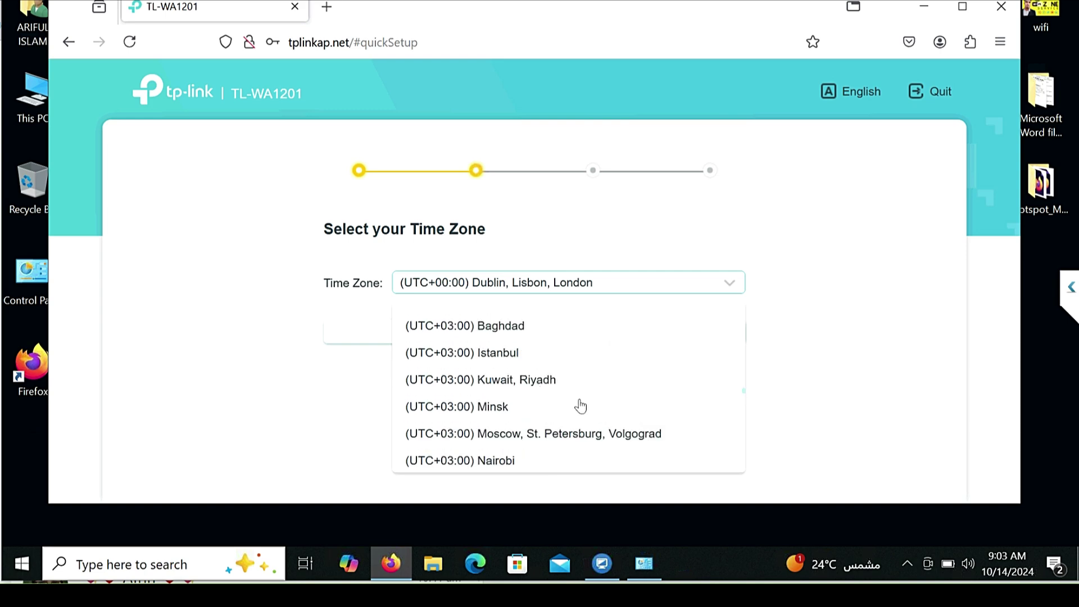
click(526, 380)
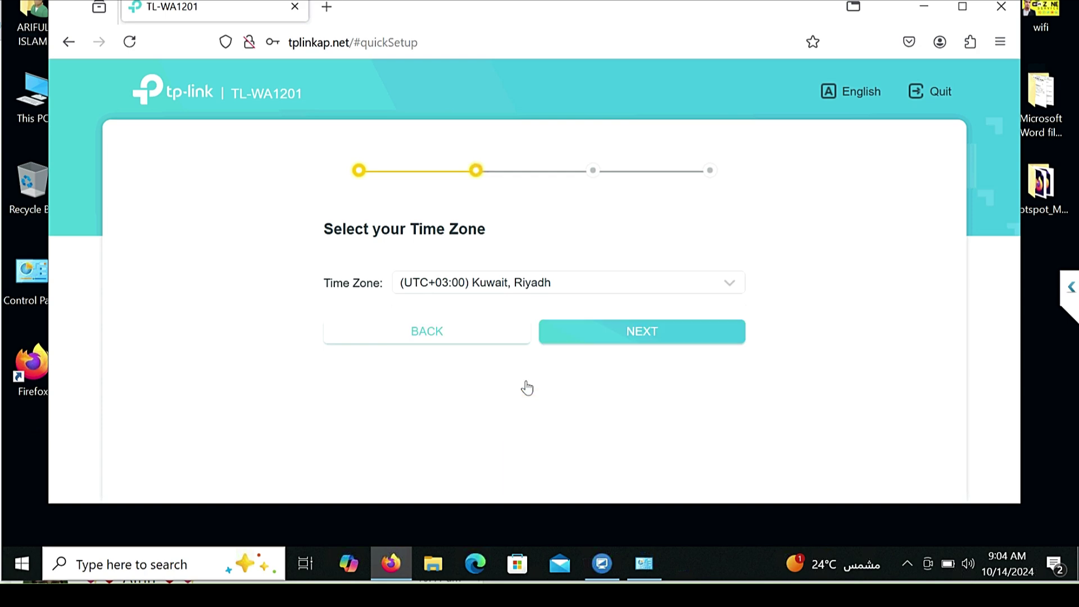
click(632, 338)
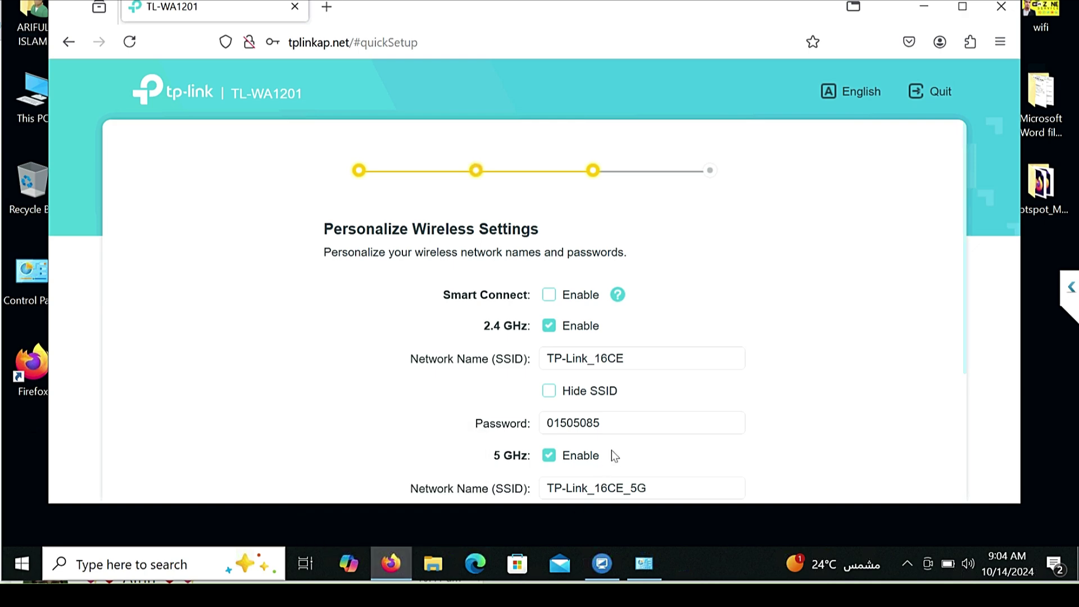
Step: In Notepad, write the network name WiFiZoneService and select the whole line
click(645, 564)
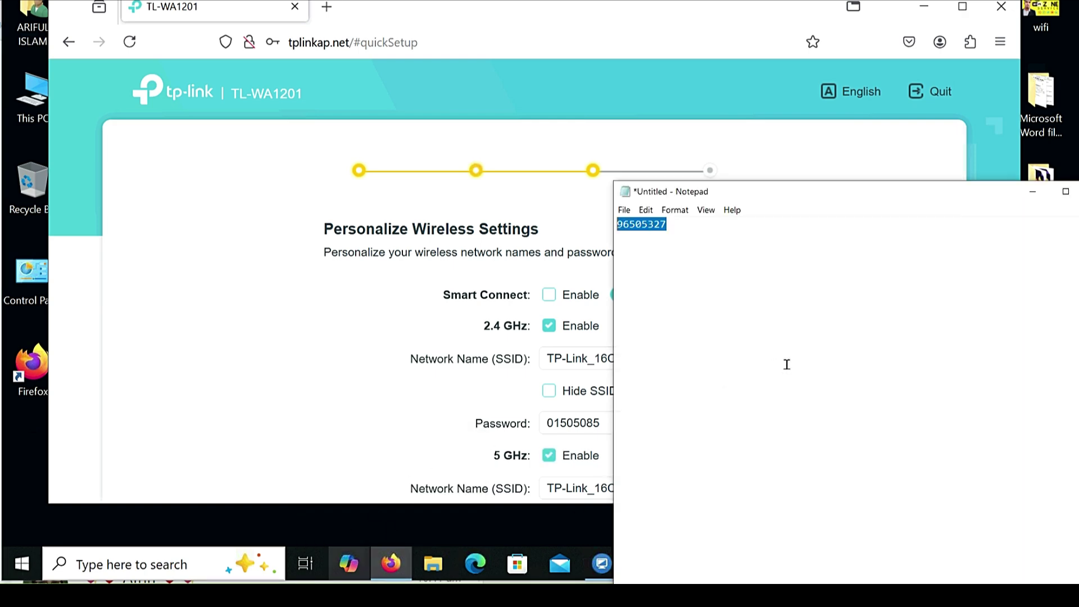
text(WiF)
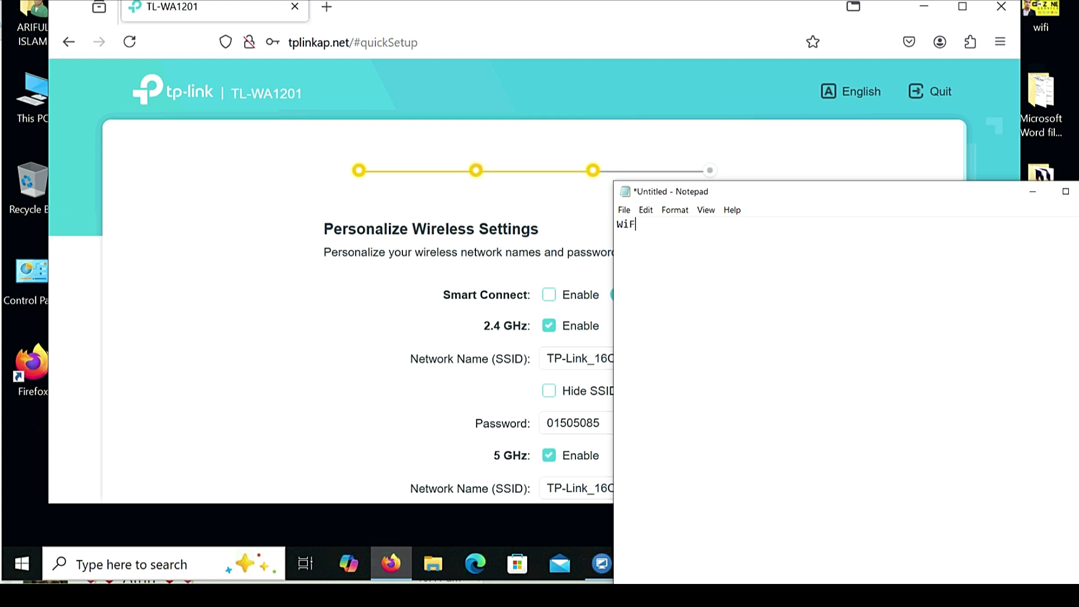
text(iZone)
text(Service)
key(ctrl+a)
key(ctrl+c)
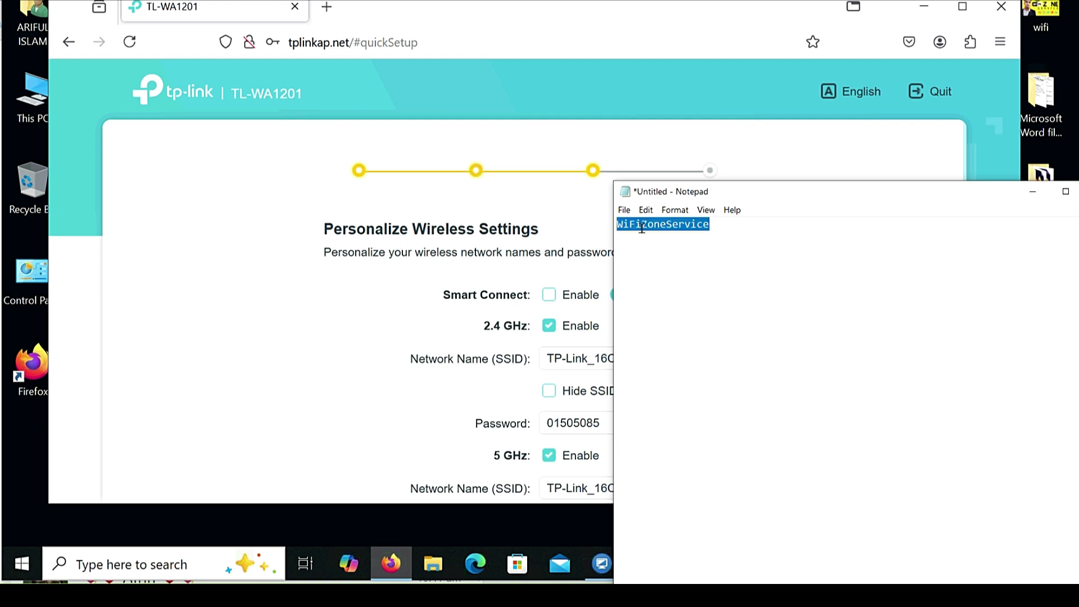
Step: Name the 2.4 GHz network WiFiZoneService and disable the 5 GHz network
click(1031, 193)
scroll(628, 299, down, 2)
triple_click(641, 273)
key(ctrl+v)
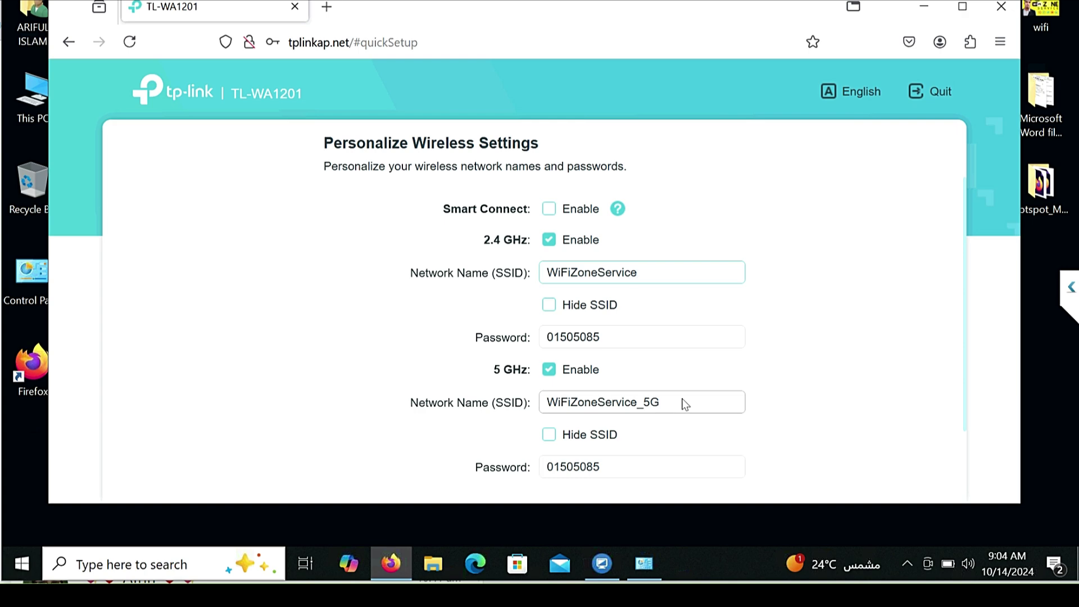
click(549, 370)
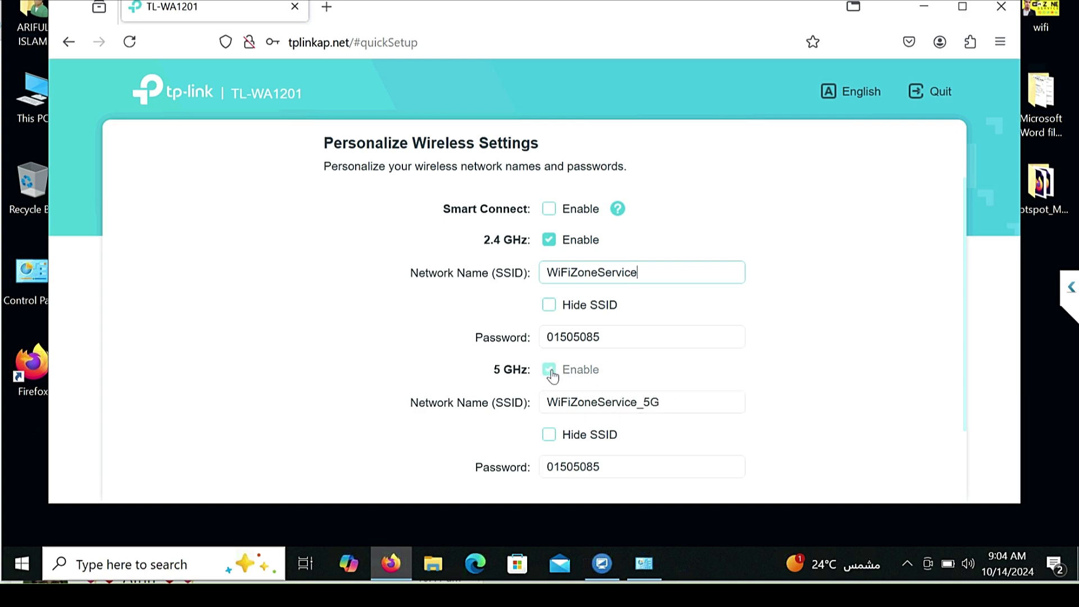
scroll(740, 422, down, 2)
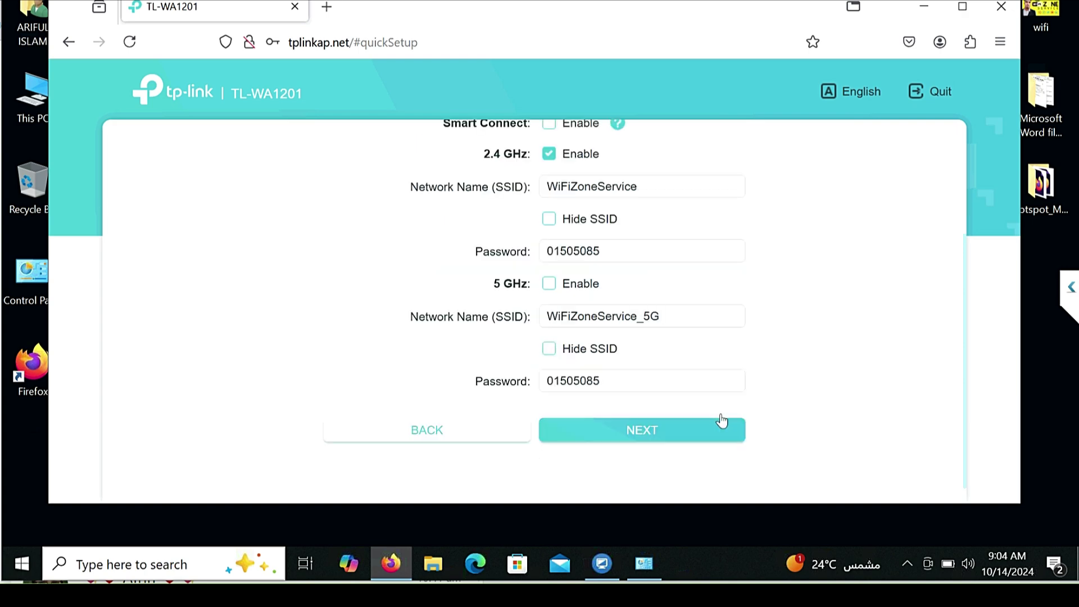
scroll(711, 424, down, 1)
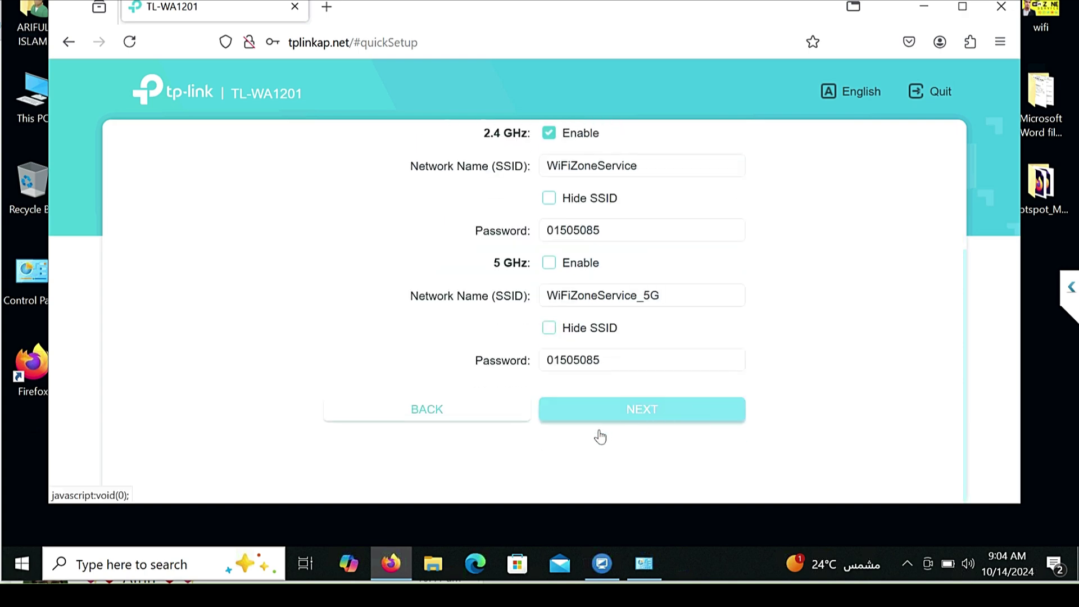
Step: Confirm the wireless settings and finish quick setup, landing on the Network Map
click(629, 413)
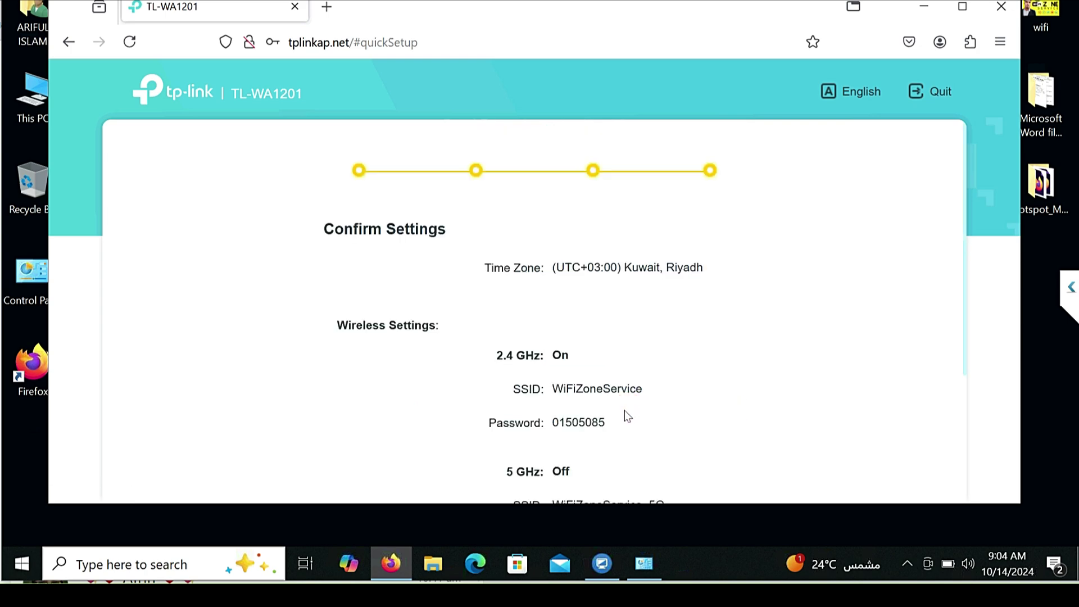
scroll(655, 431, down, 3)
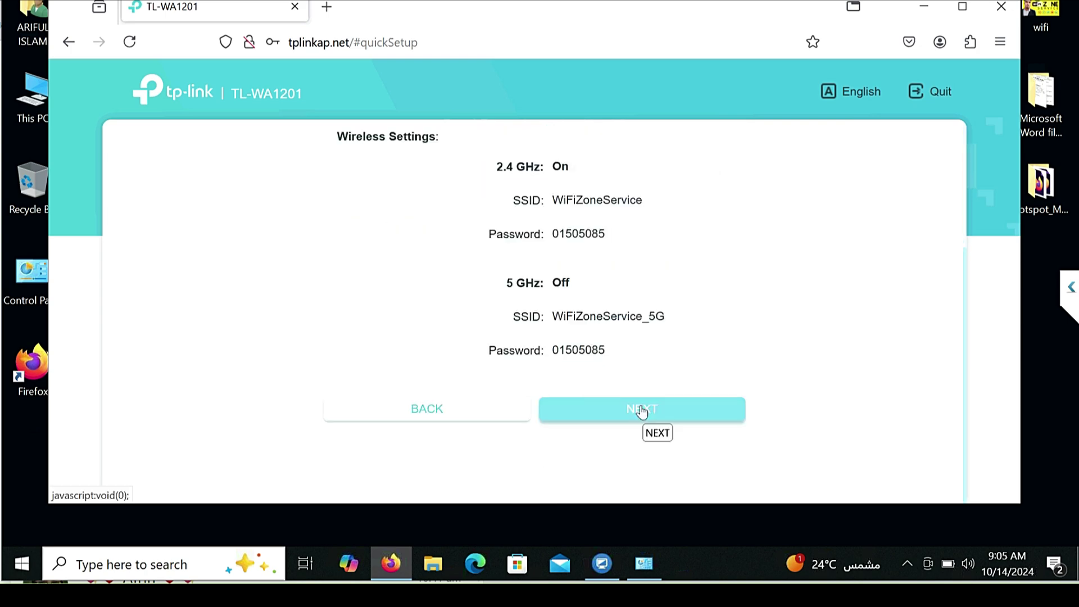
click(641, 412)
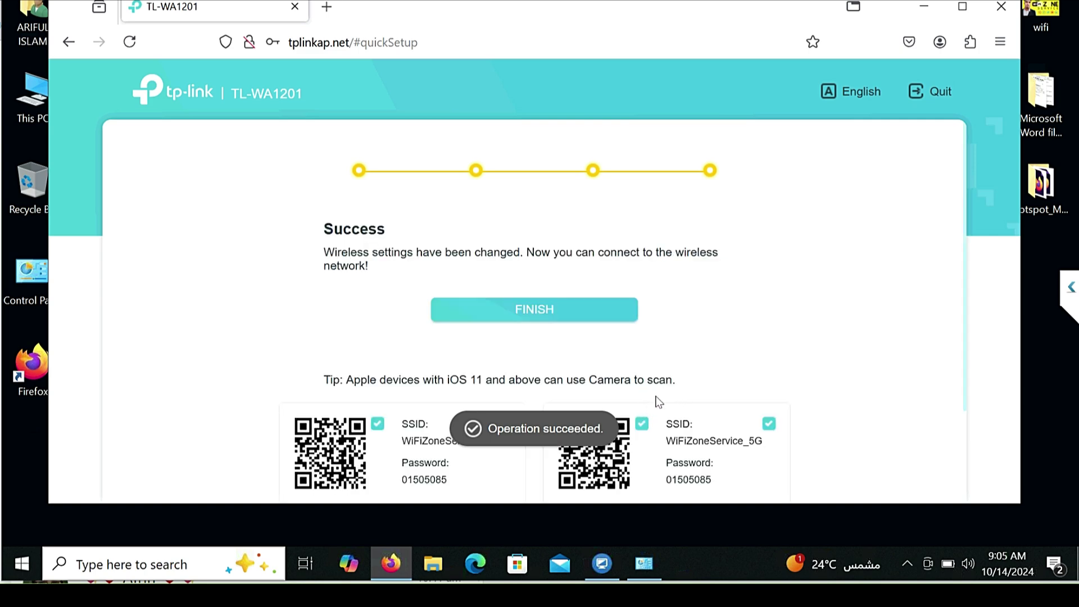
click(569, 309)
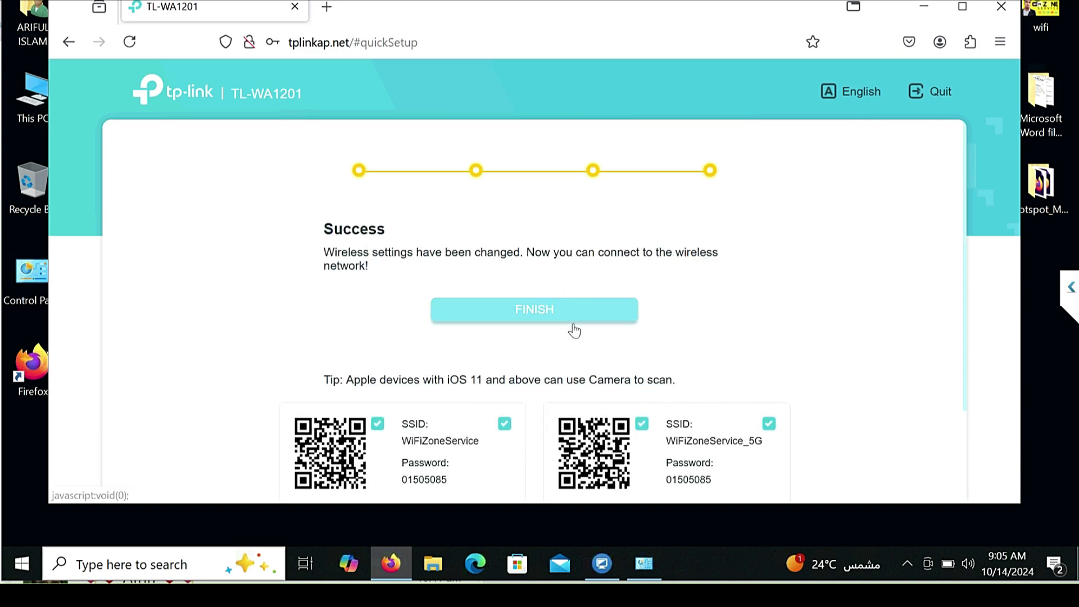
click(573, 322)
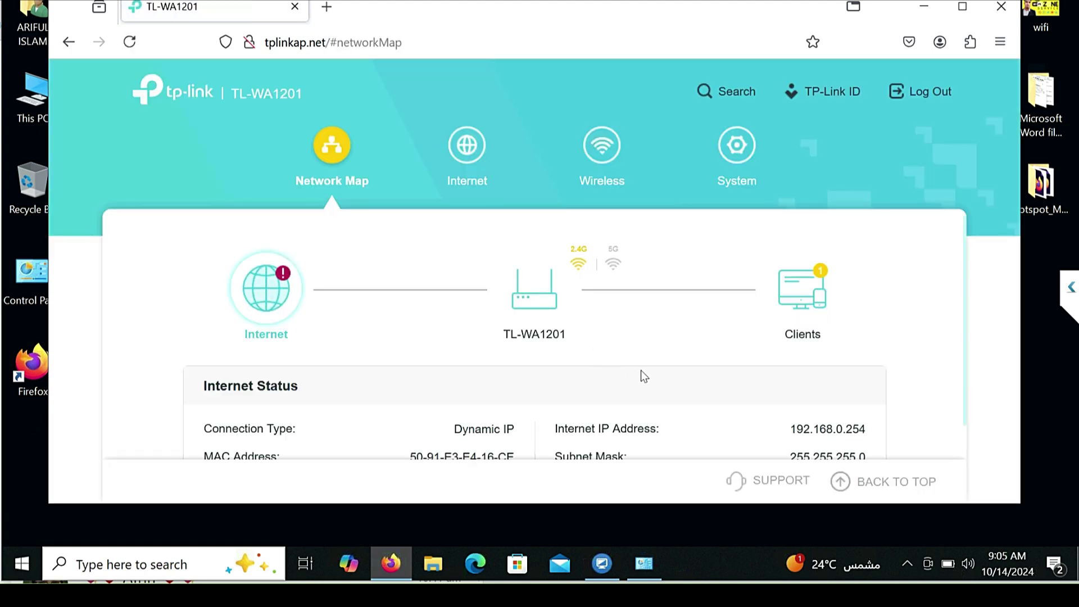
Step: On the Wireless Settings page, set the 2.4 GHz WiFiZoneService security to None
click(601, 145)
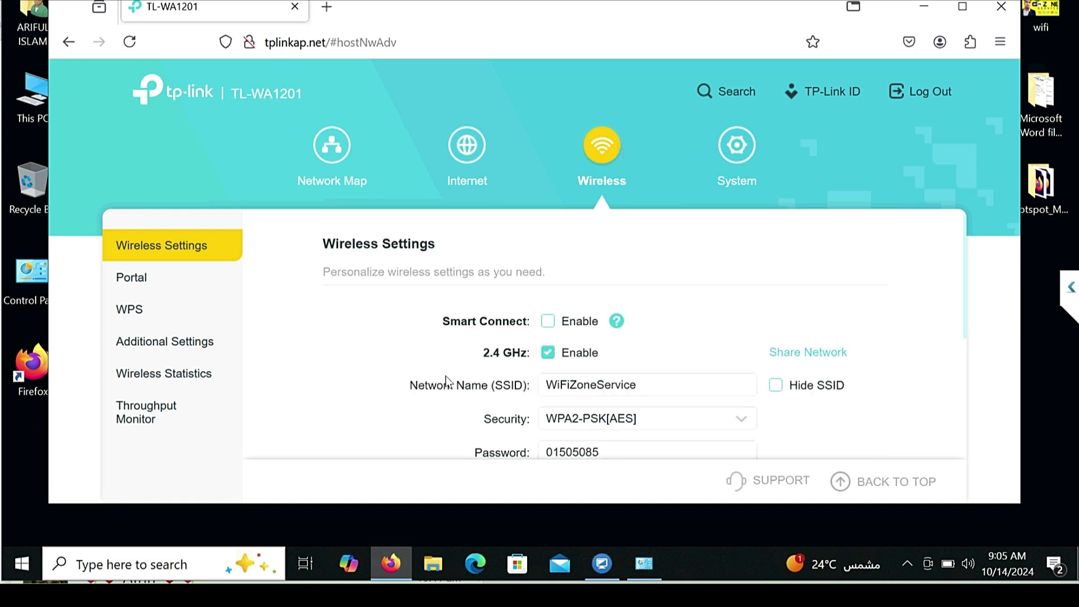
click(553, 386)
scroll(667, 426, down, 2)
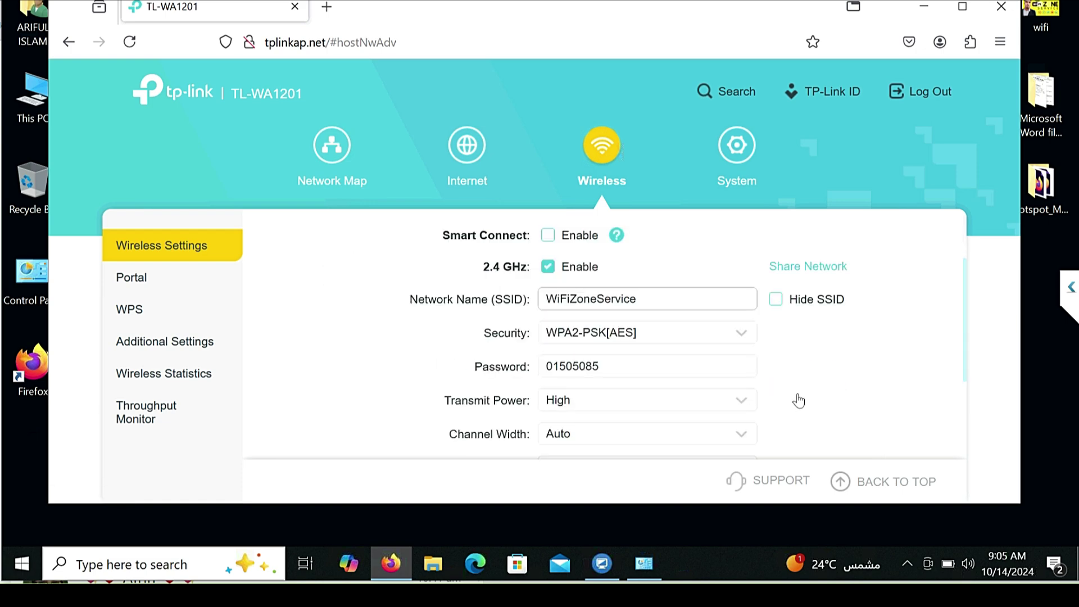
scroll(772, 388, down, 2)
scroll(763, 338, down, 1)
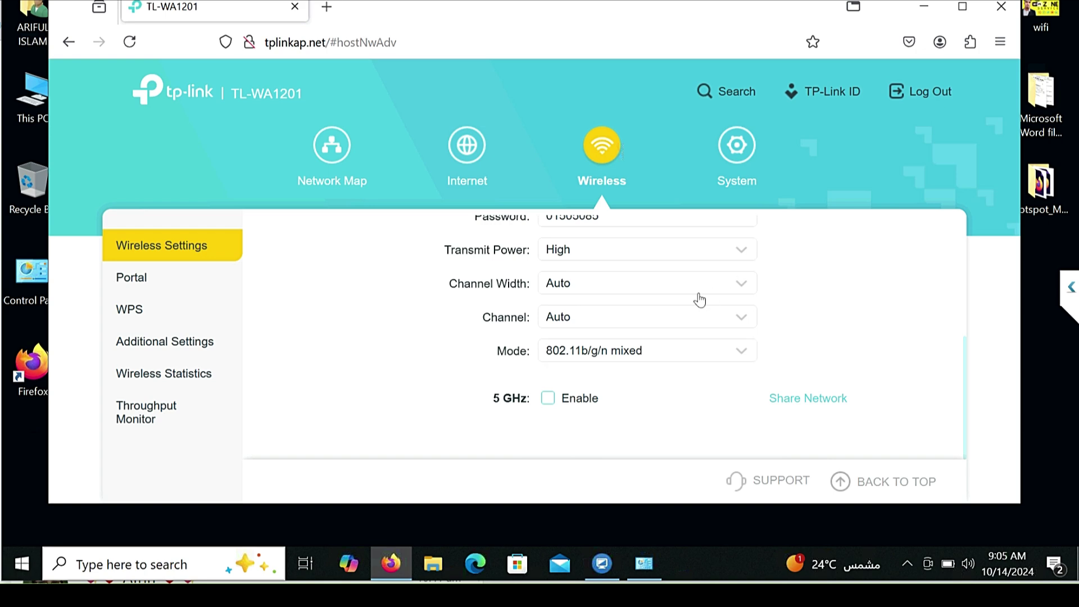
scroll(691, 304, up, 4)
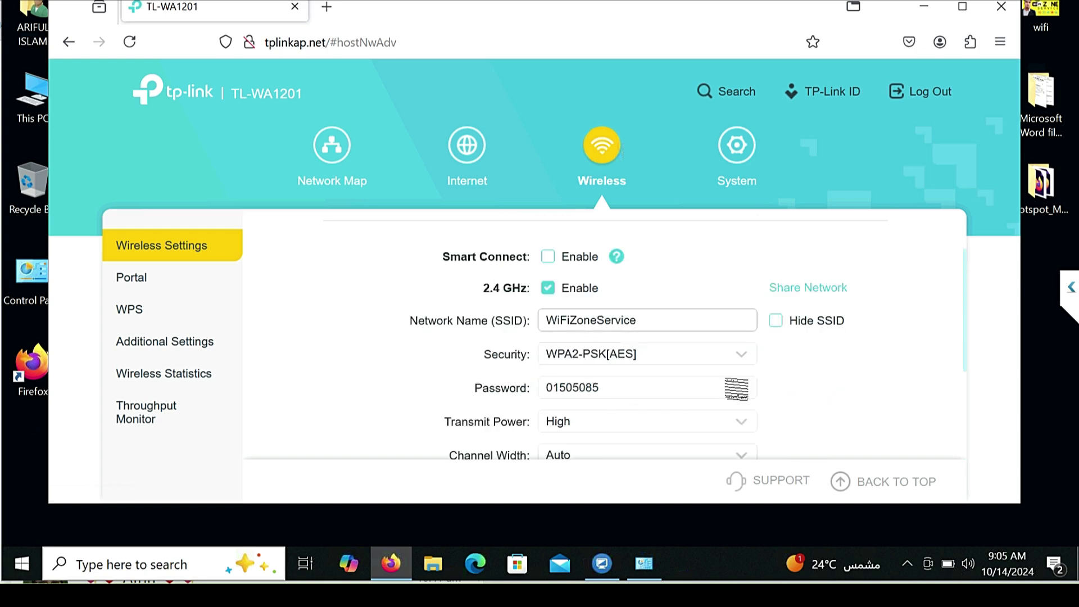
click(741, 360)
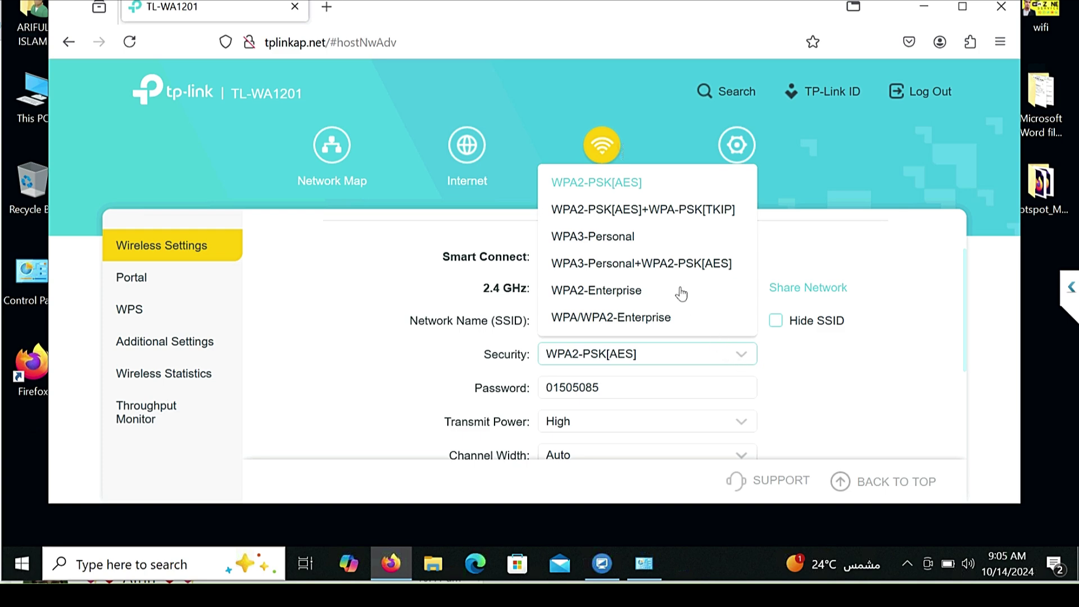
scroll(682, 293, up, 1)
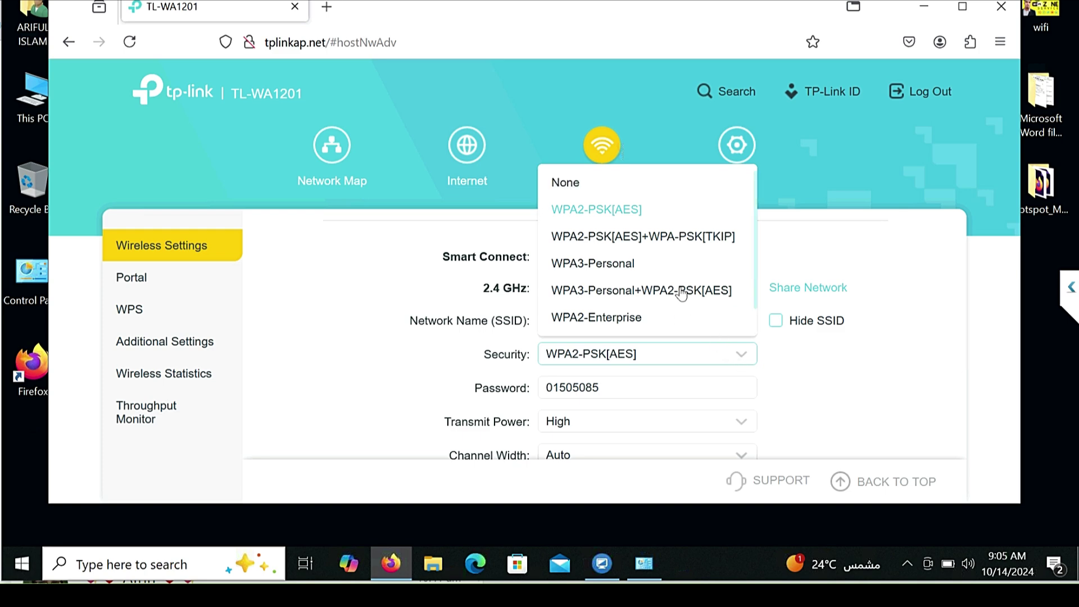
click(567, 184)
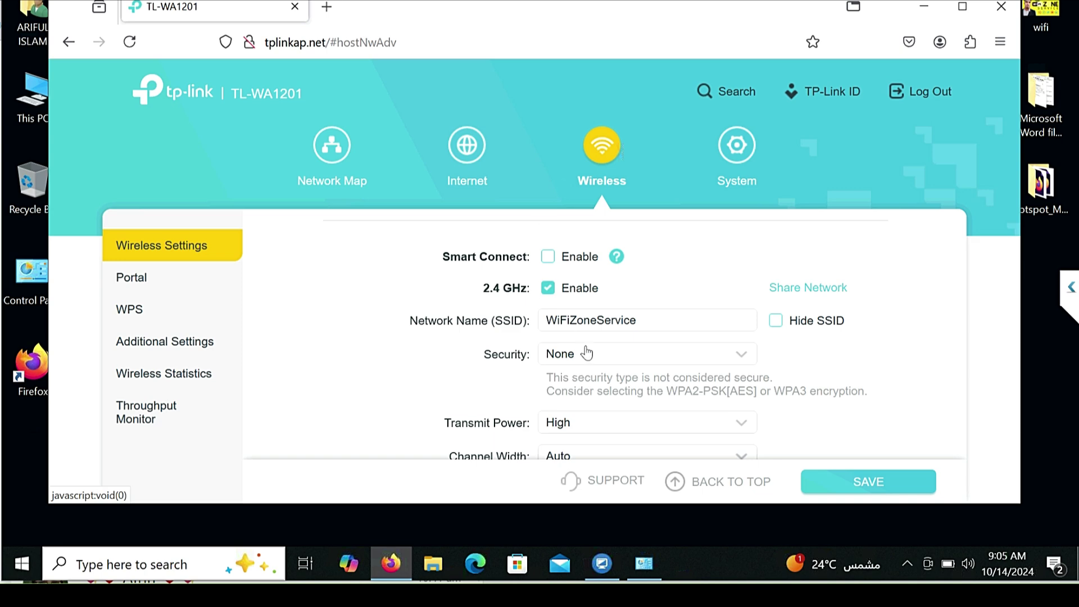
scroll(654, 388, down, 2)
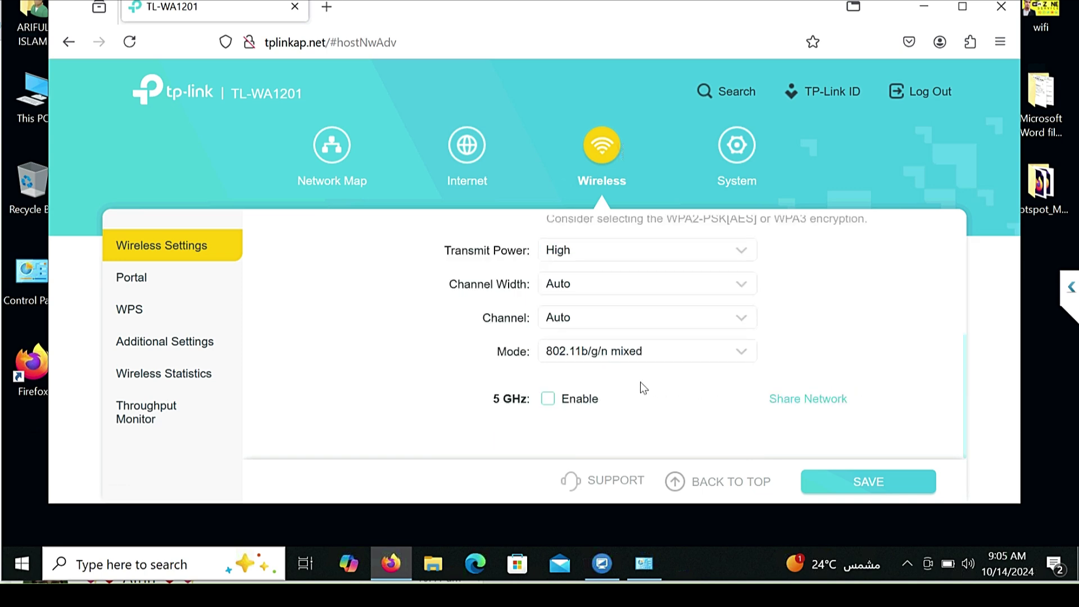
scroll(638, 385, up, 2)
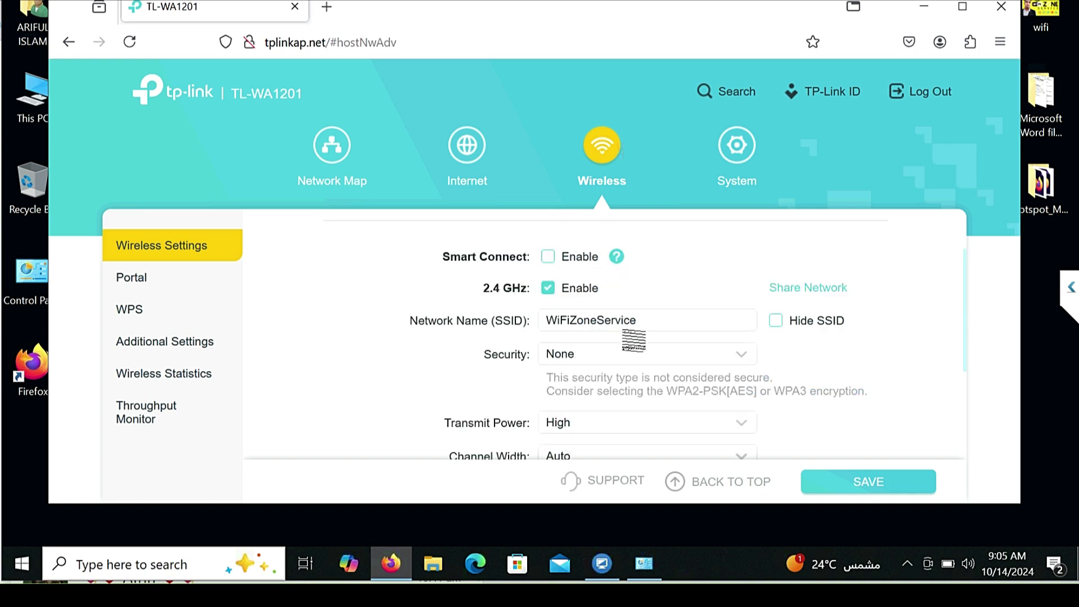
scroll(654, 396, down, 1)
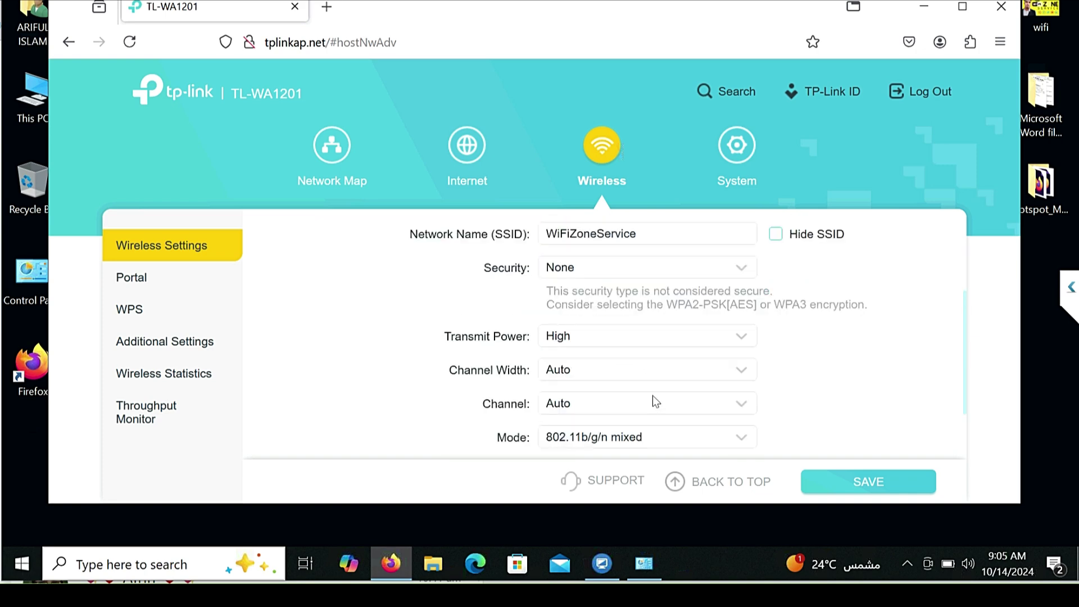
scroll(652, 396, down, 1)
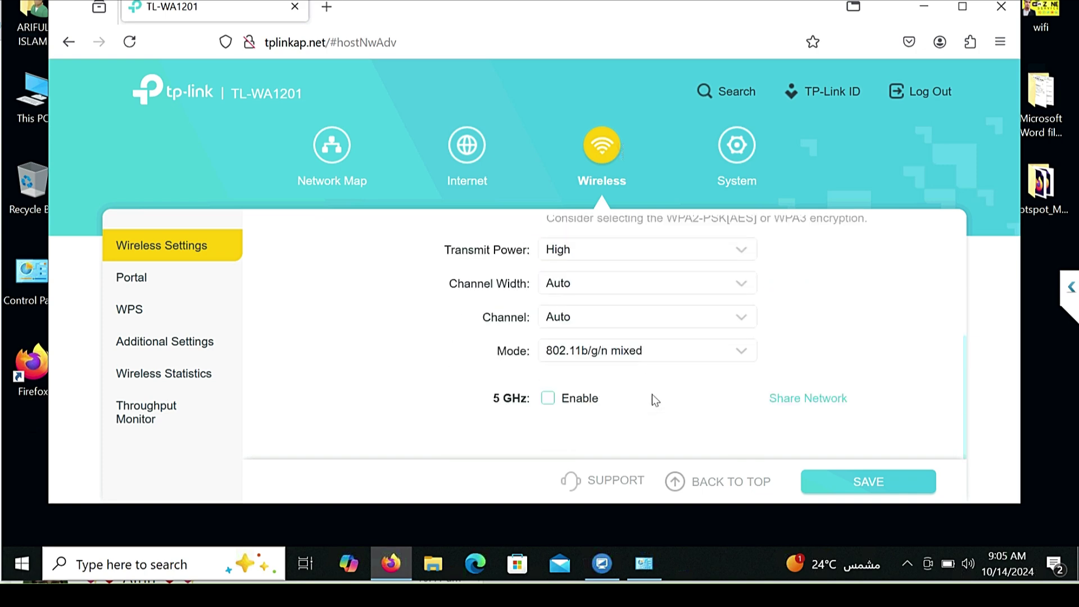
Step: Save the open-security change, then switch WPS off on the WPS page
click(877, 484)
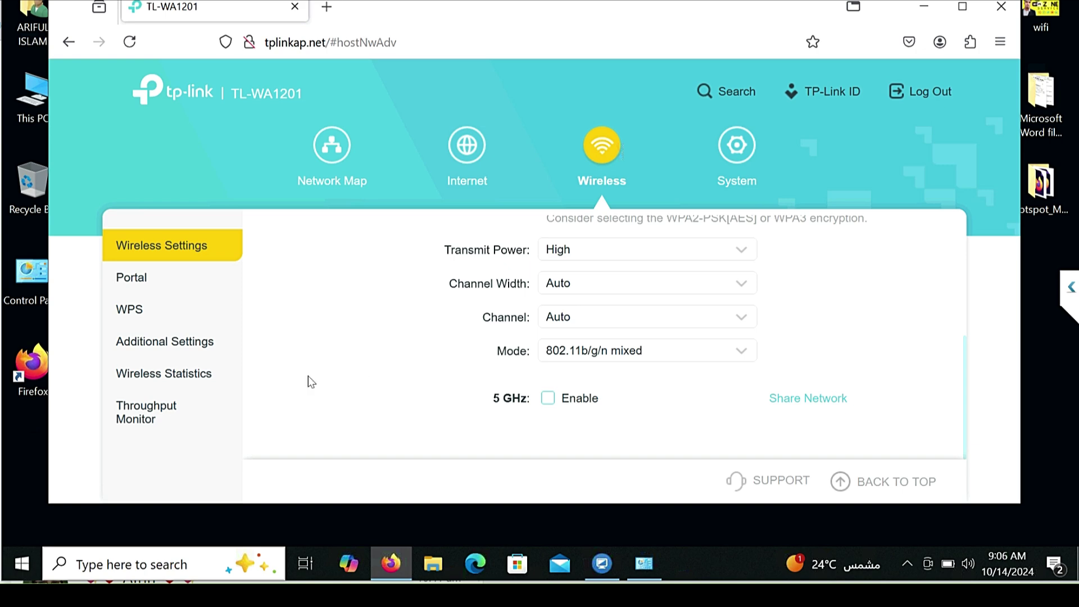
click(133, 282)
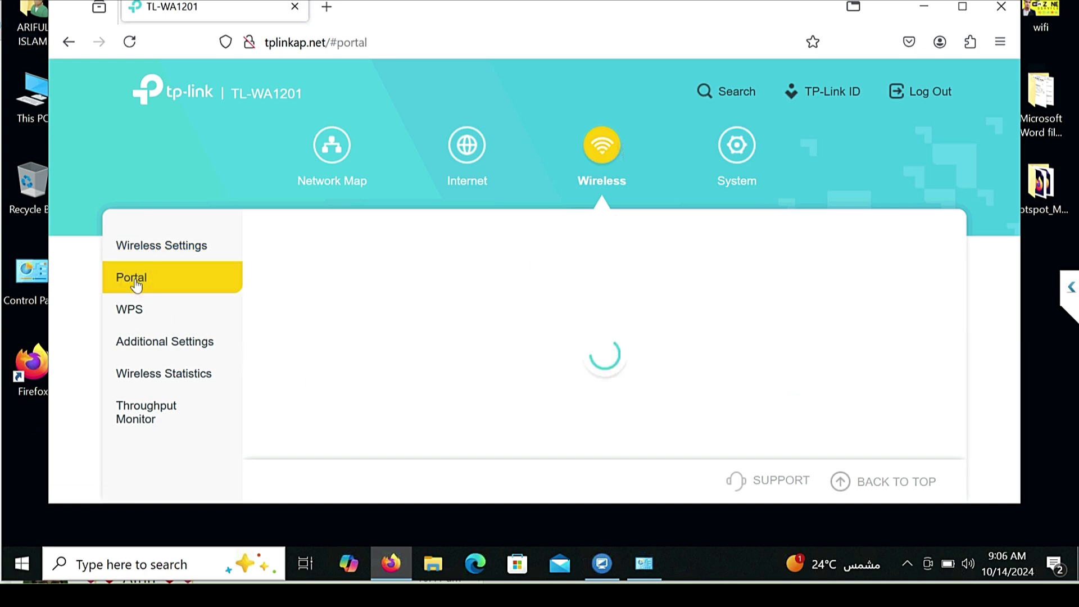
click(127, 313)
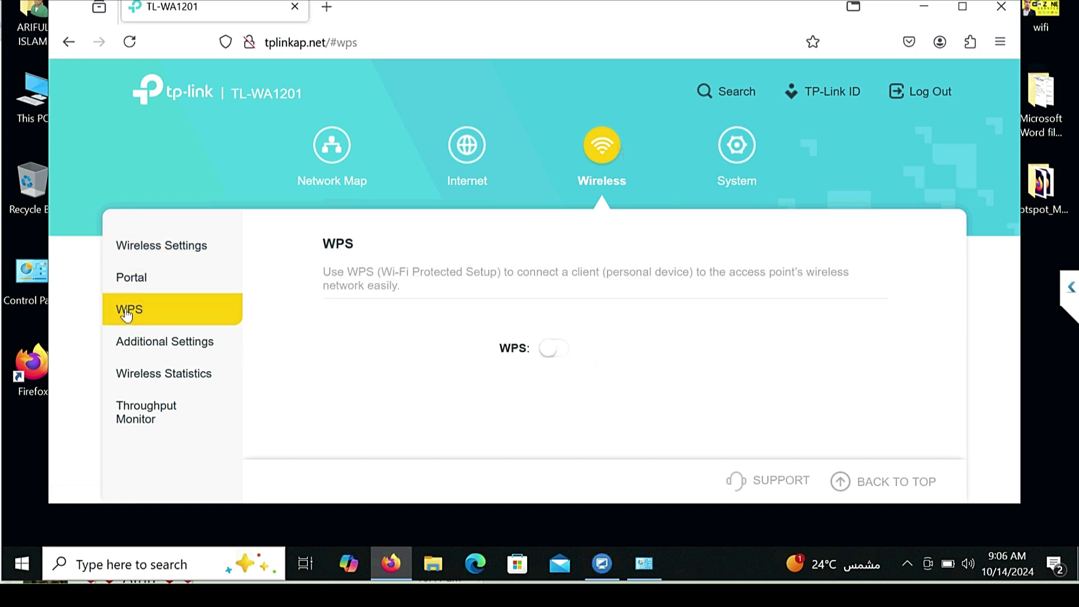
click(548, 353)
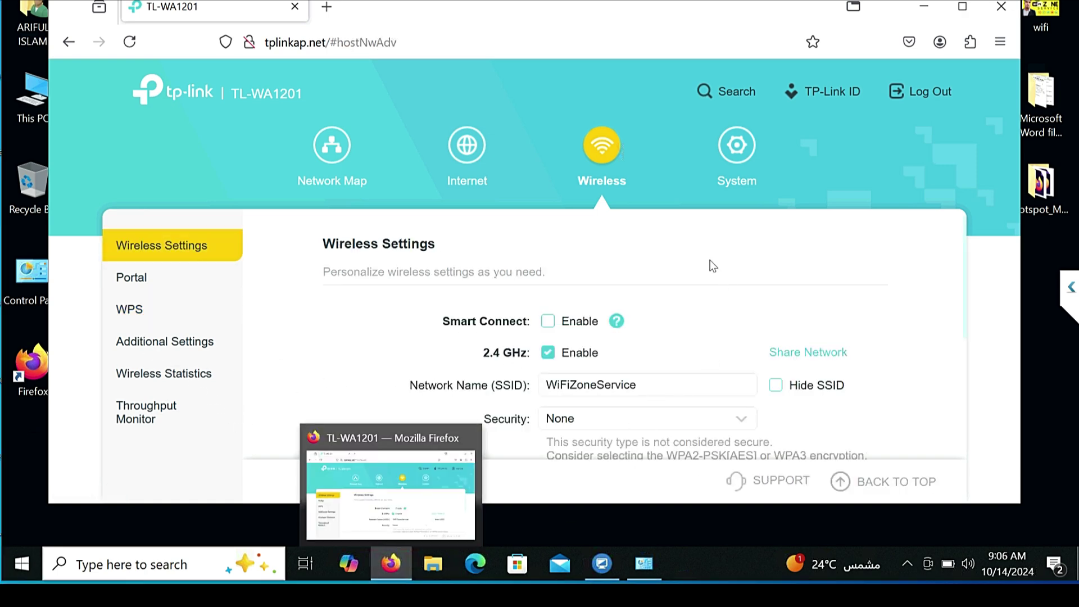
click(711, 263)
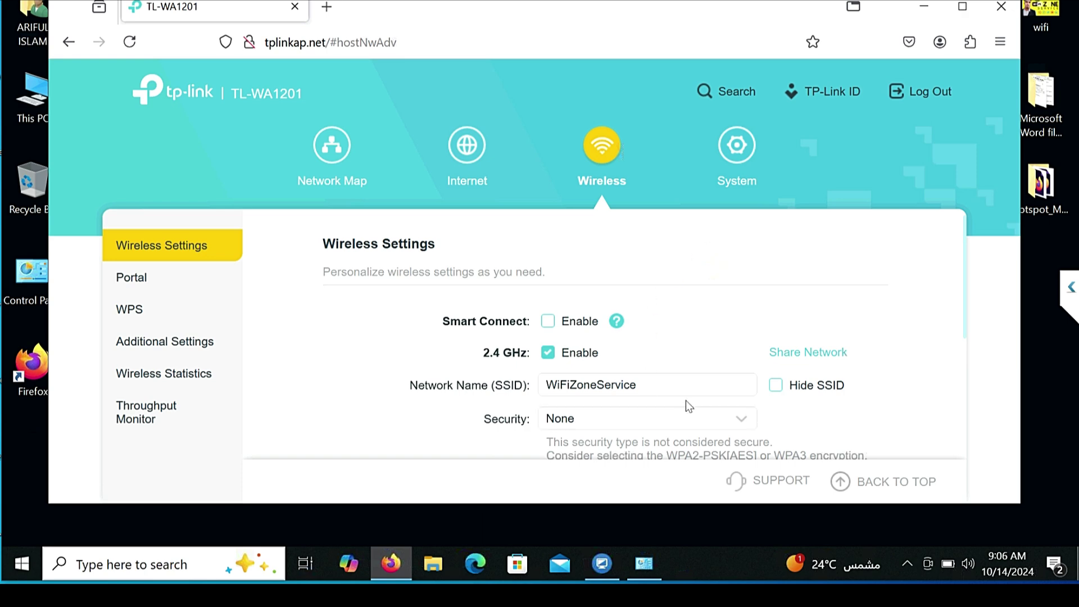
scroll(686, 405, down, 1)
scroll(657, 404, down, 2)
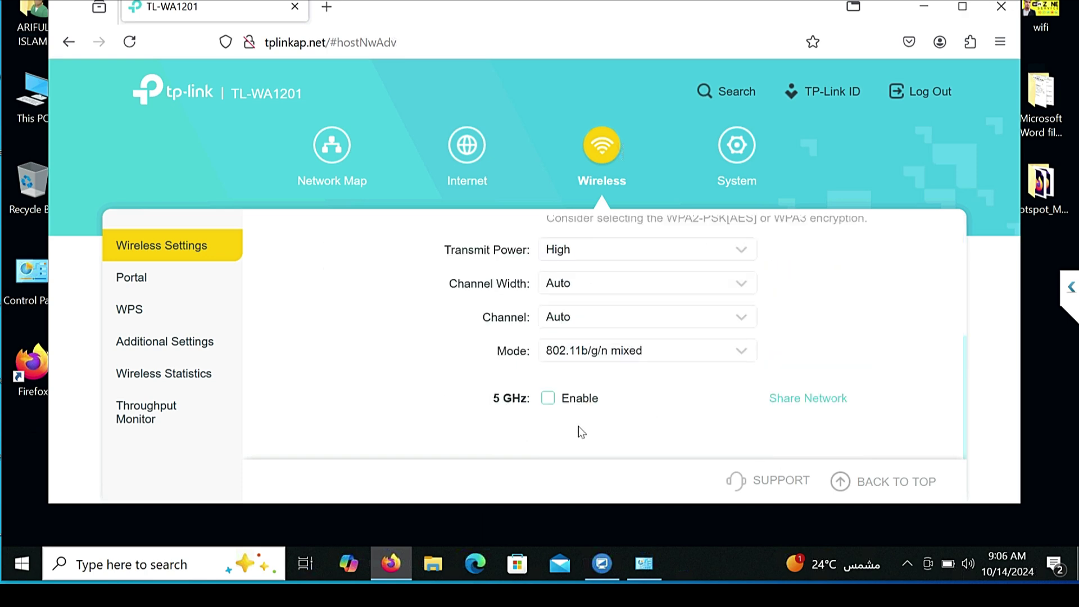
scroll(607, 257, up, 1)
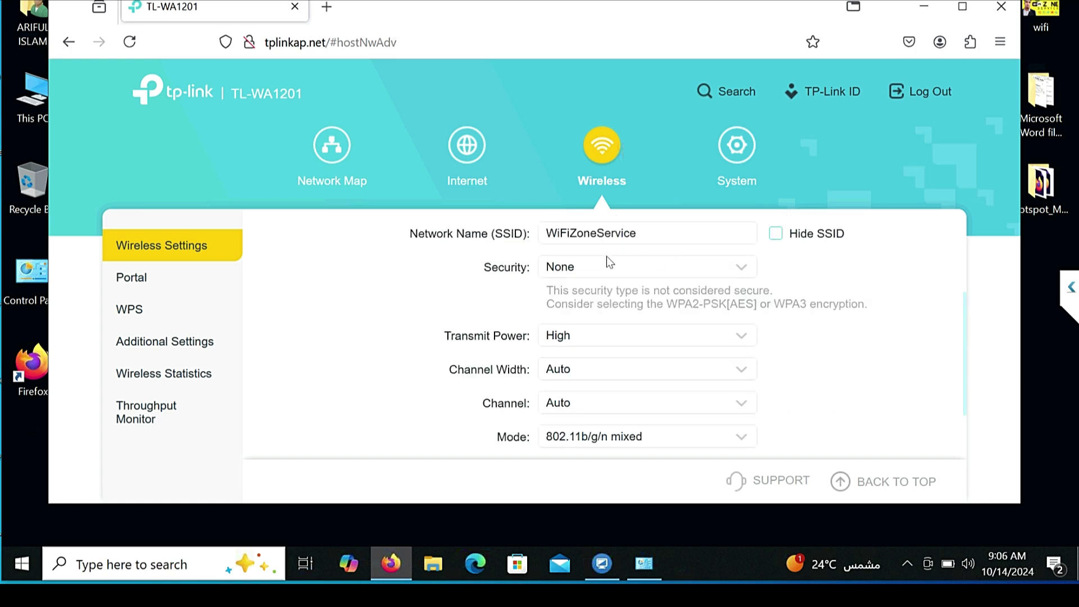
scroll(737, 327, up, 2)
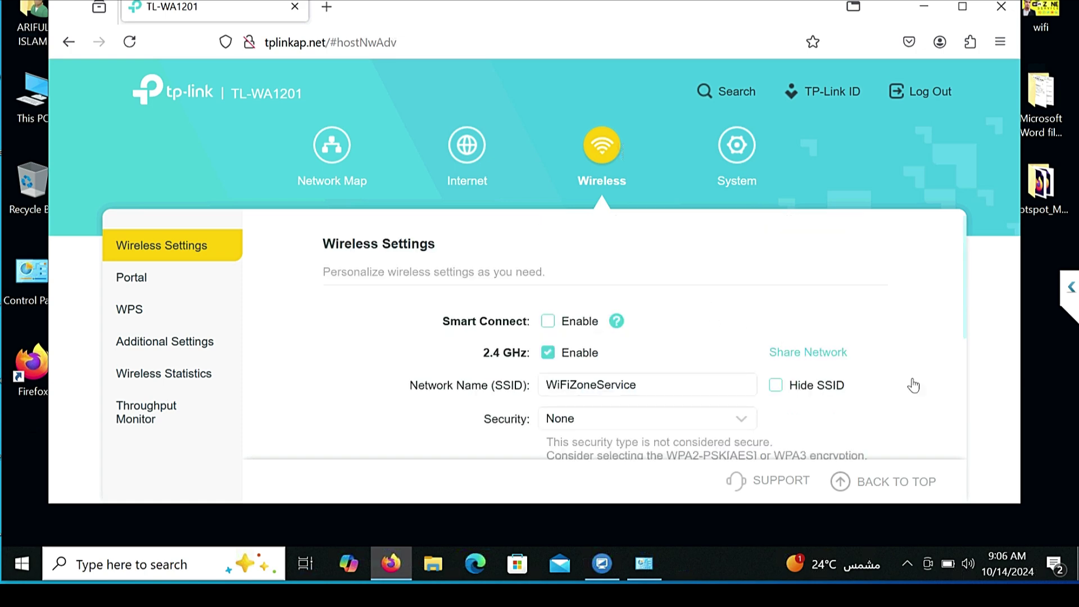
Step: Clear all entries from the System Log and confirm the deletion
click(738, 149)
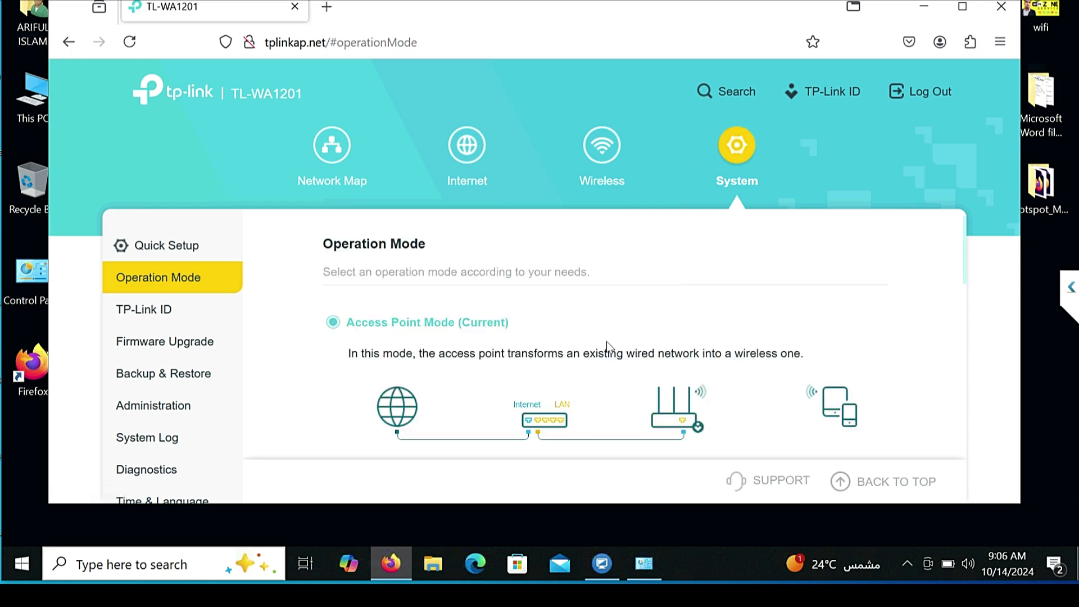
scroll(607, 346, down, 3)
scroll(608, 346, down, 1)
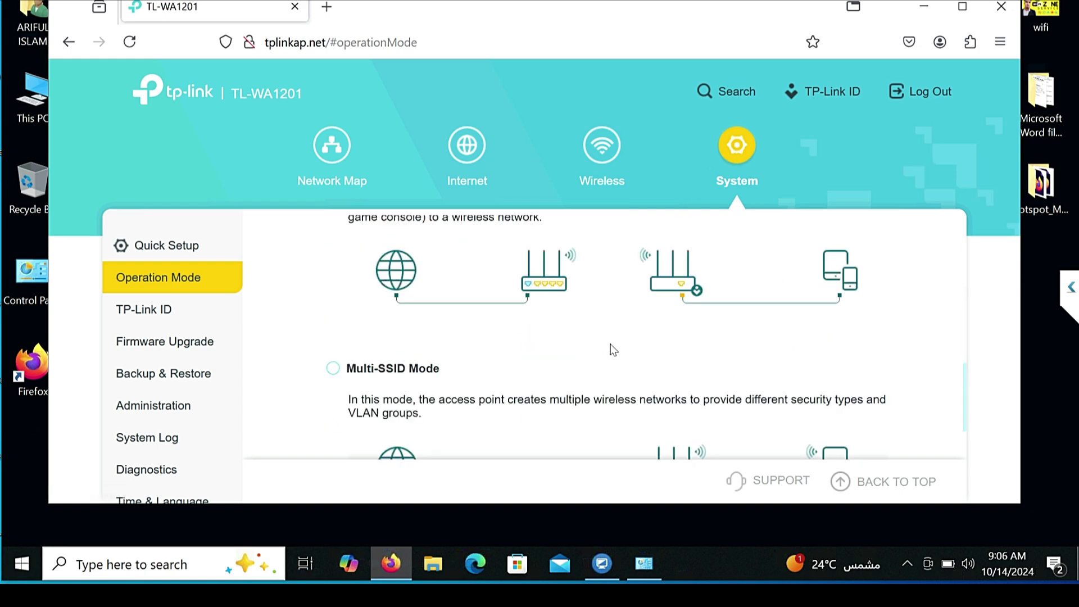
scroll(613, 348, down, 2)
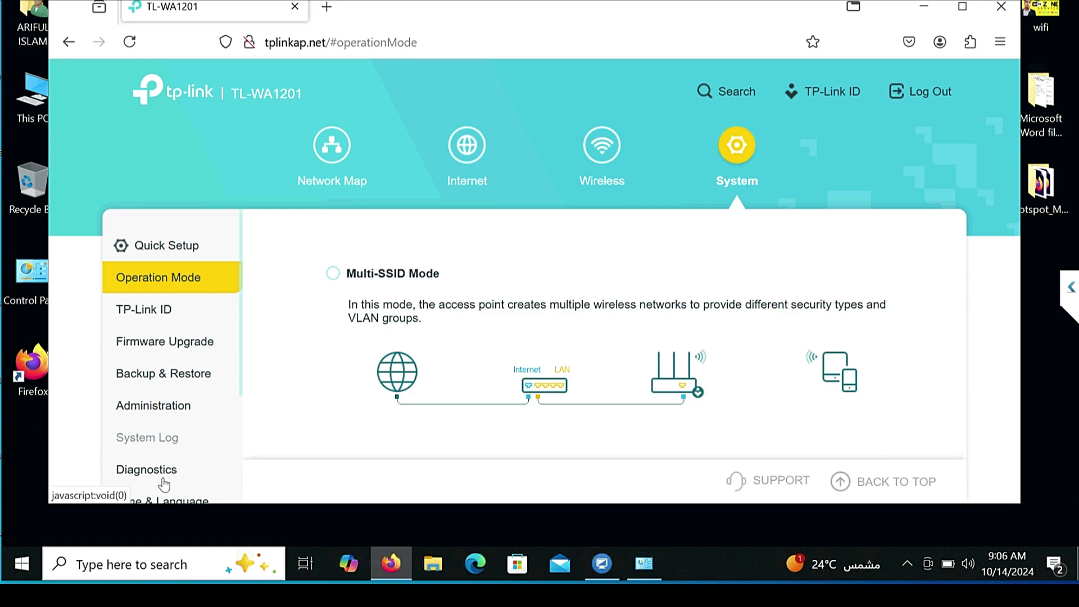
click(141, 440)
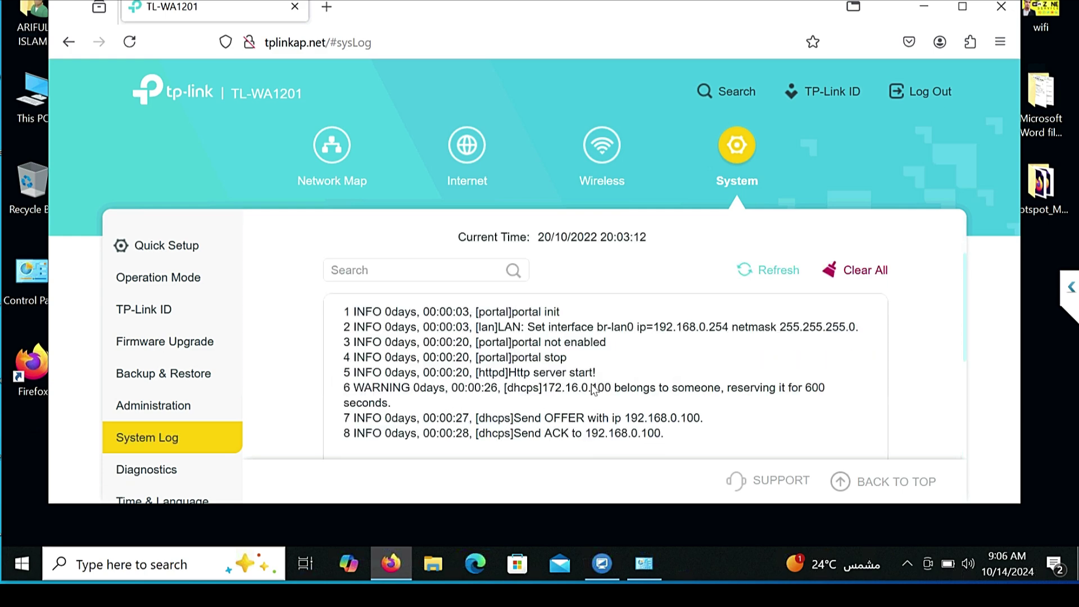
scroll(840, 277, down, 2)
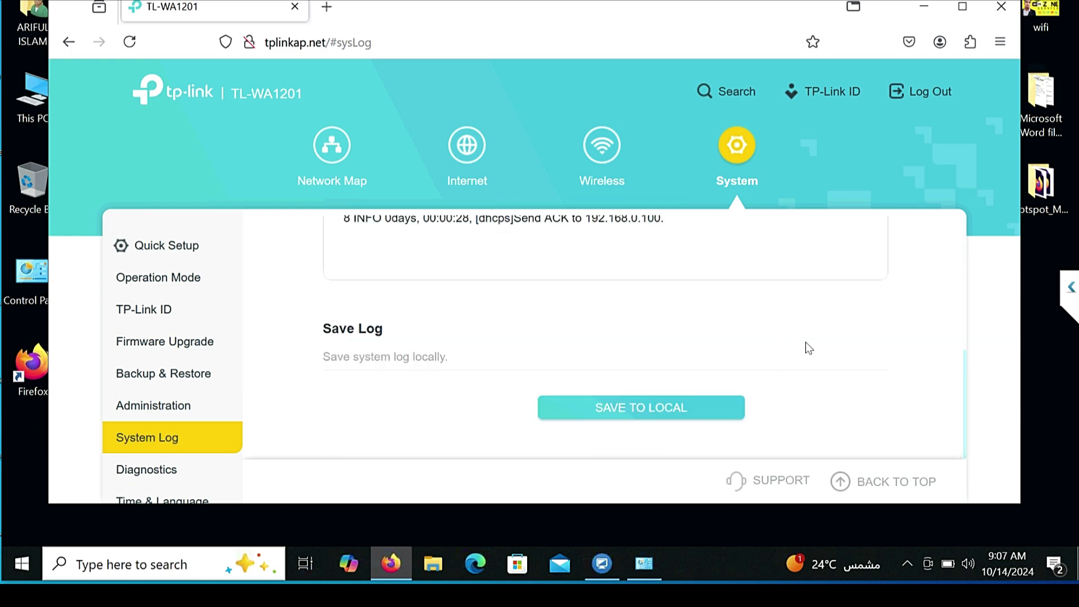
scroll(806, 342, up, 1)
scroll(802, 342, up, 3)
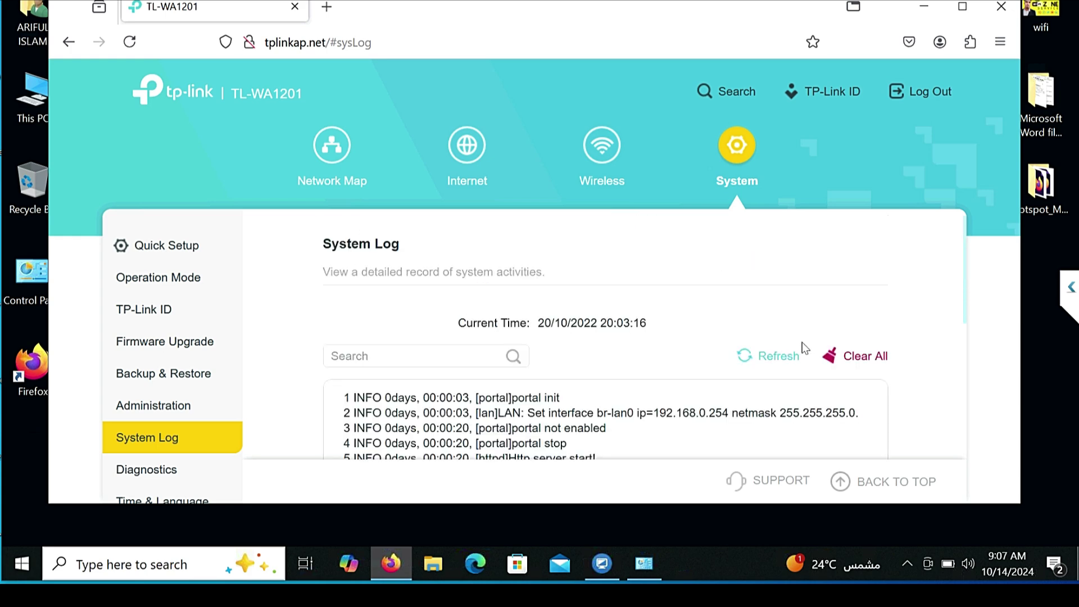
click(862, 360)
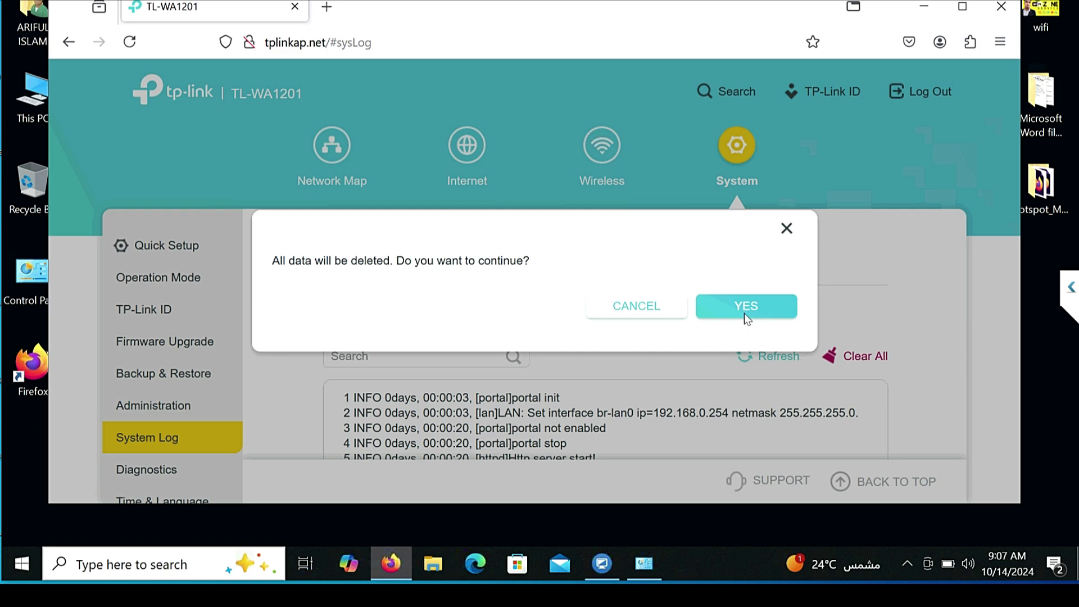
click(719, 306)
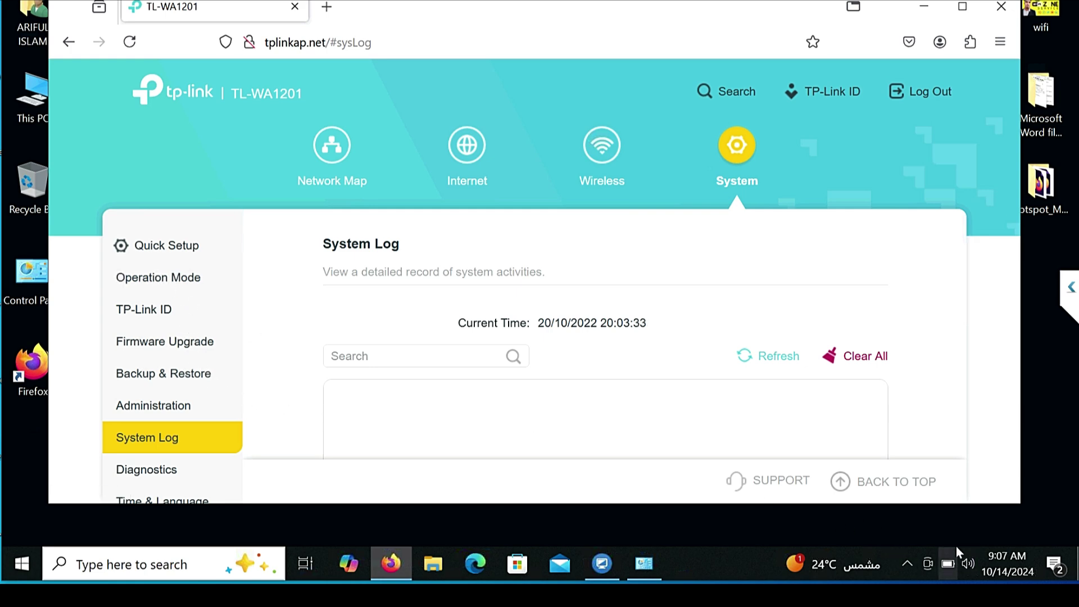
click(912, 563)
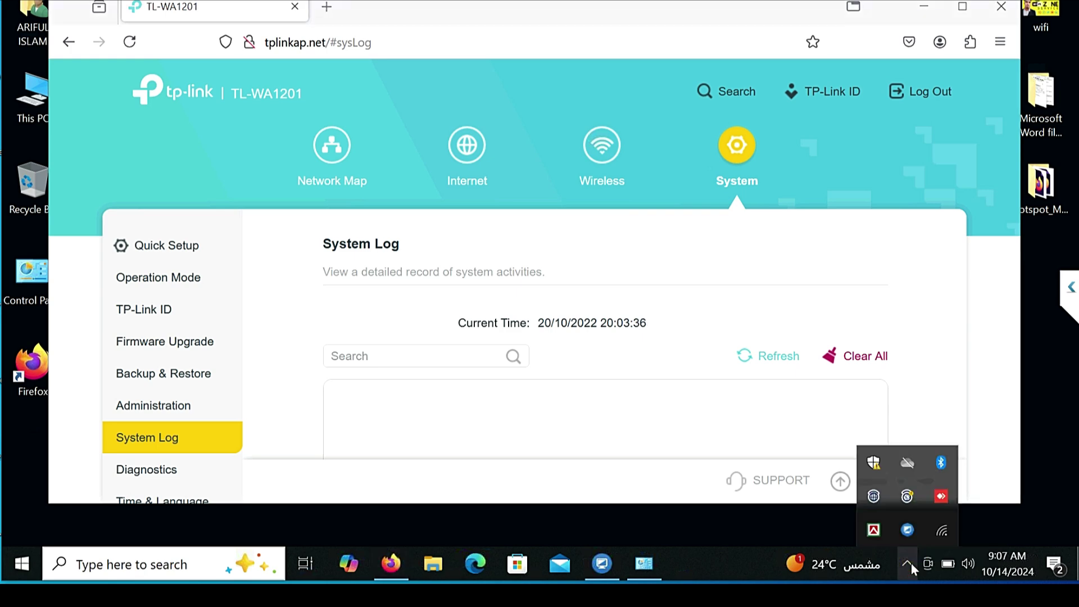
click(944, 538)
click(946, 537)
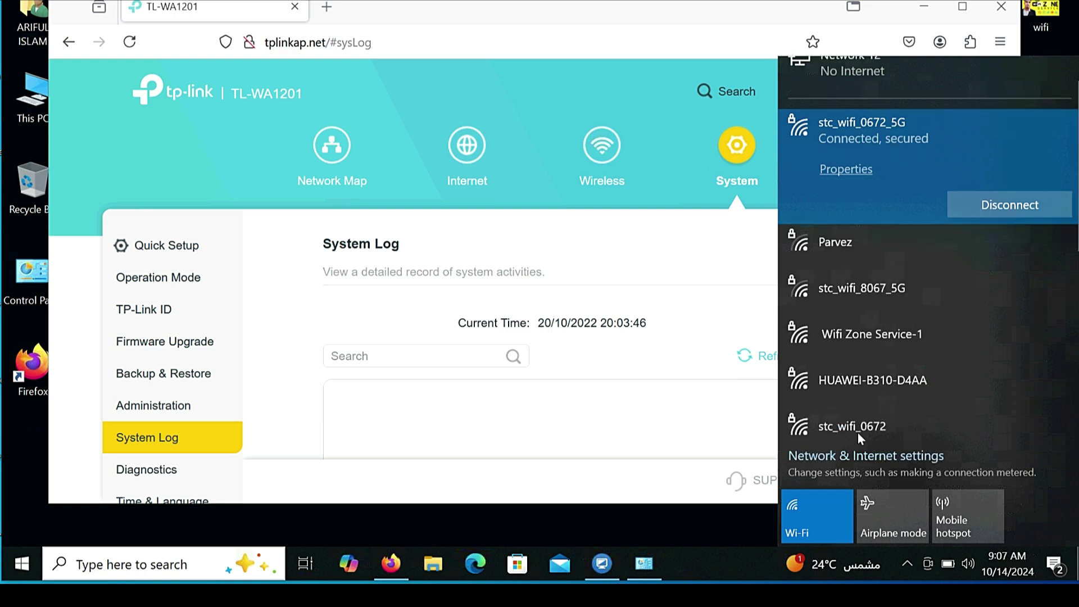
scroll(880, 401, down, 3)
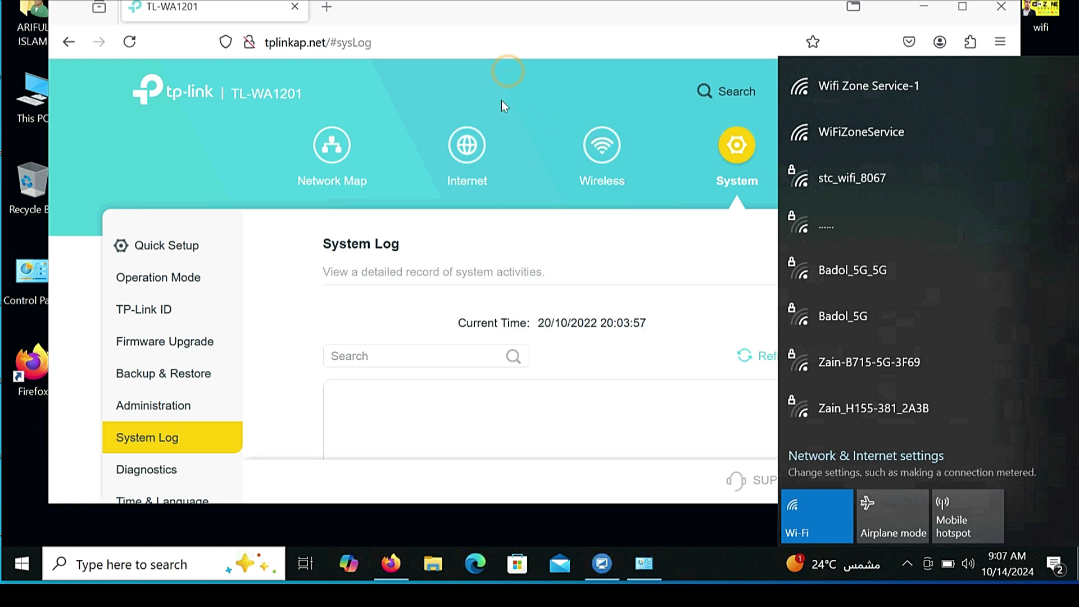
click(181, 329)
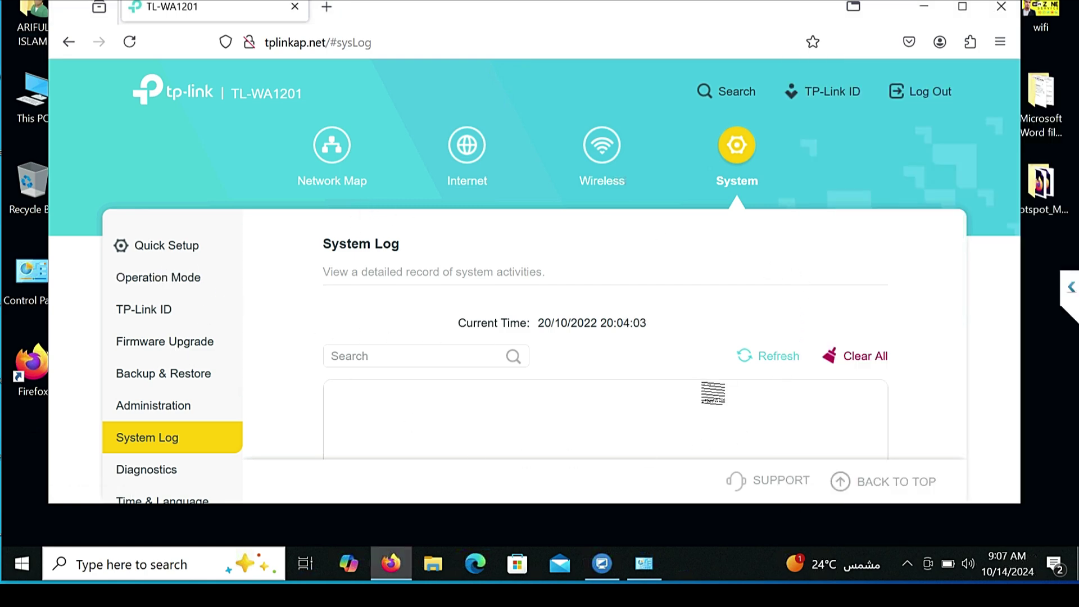
Step: Review Wireless and Network Map, then log out of the access point and confirm
click(602, 151)
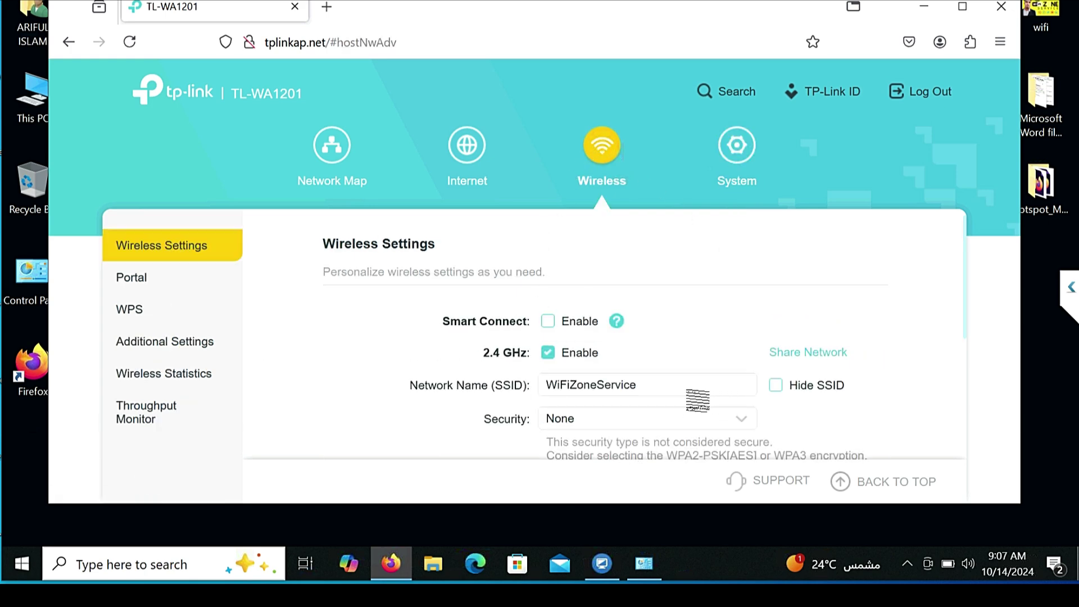
scroll(691, 401, down, 1)
scroll(690, 404, down, 2)
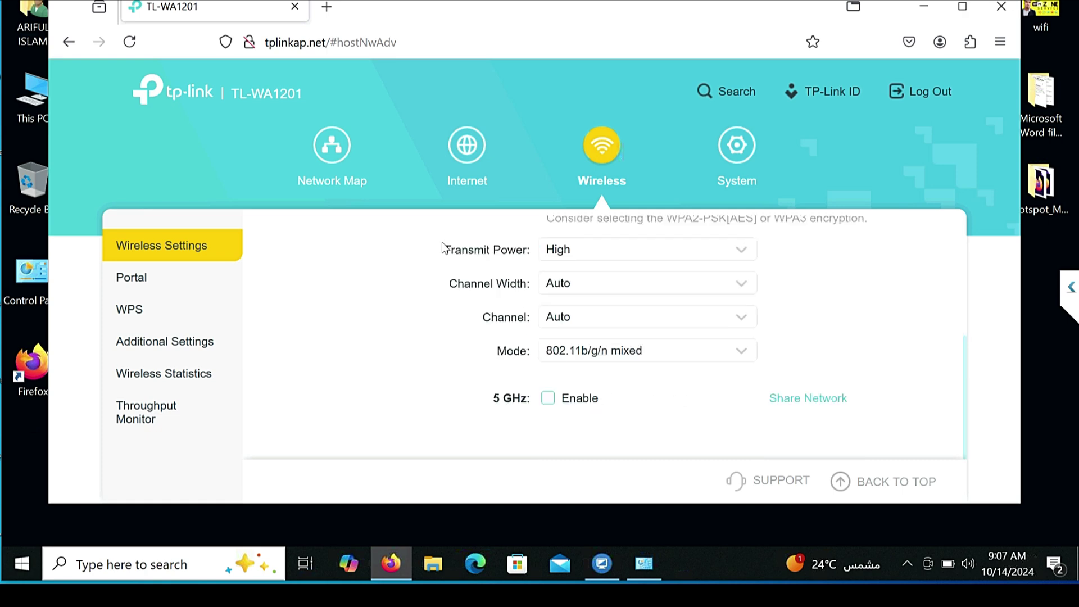
click(328, 153)
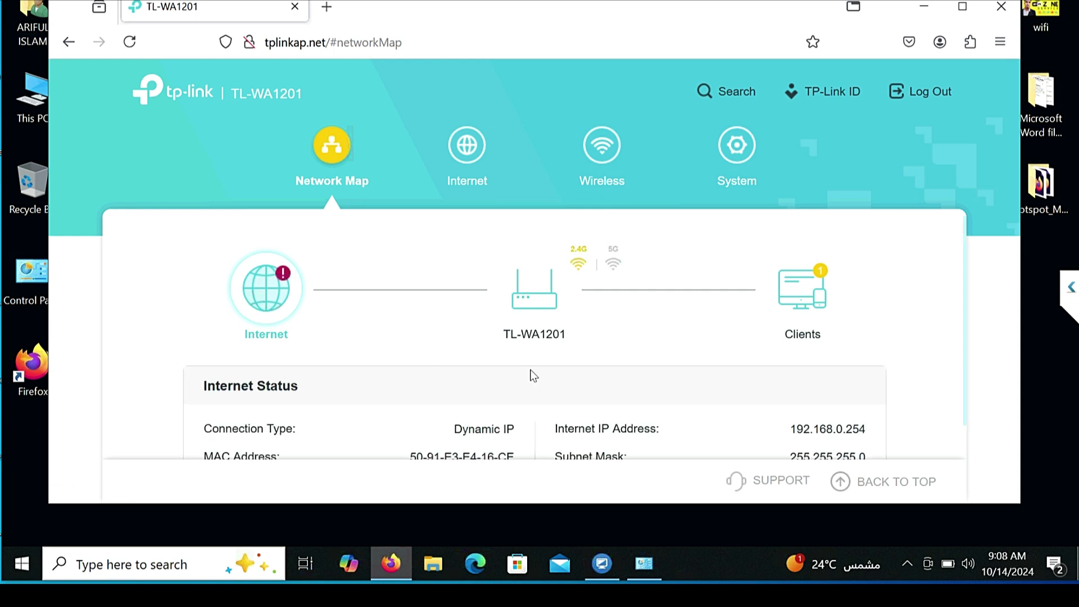
scroll(514, 375, down, 1)
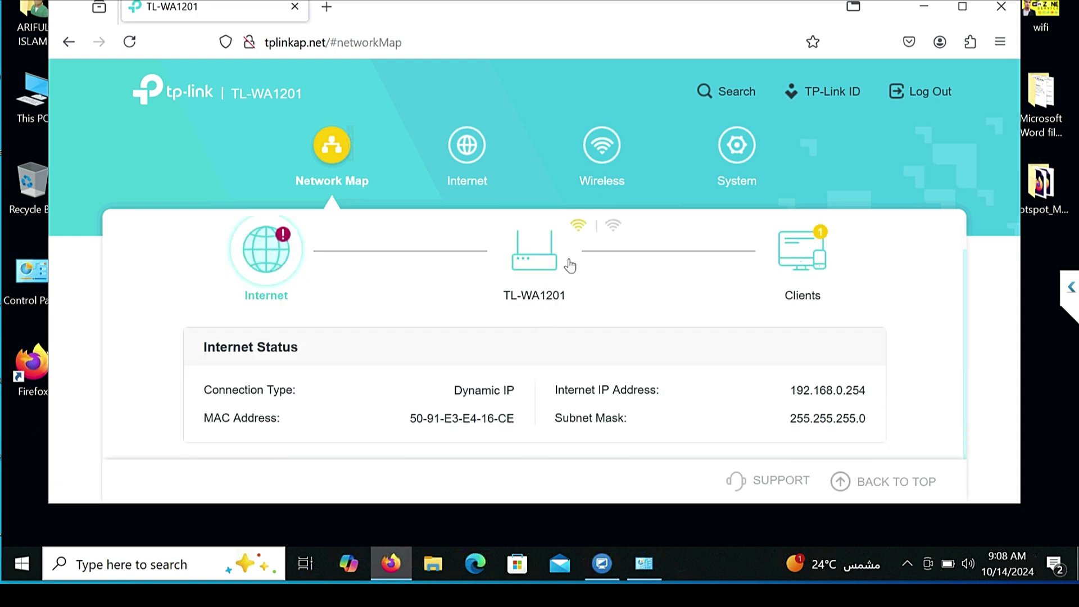
click(930, 91)
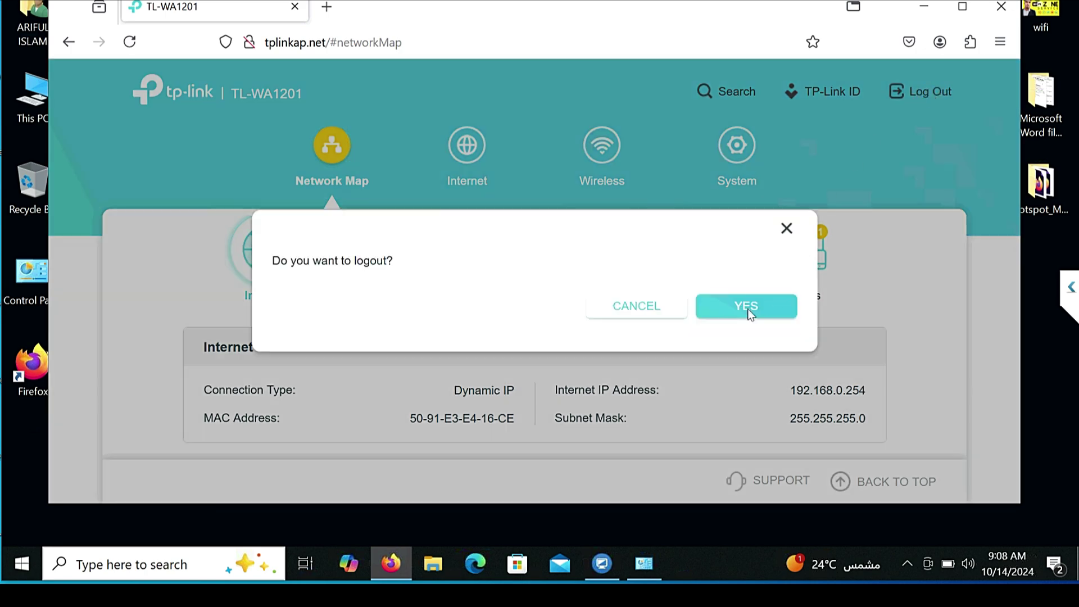
click(741, 312)
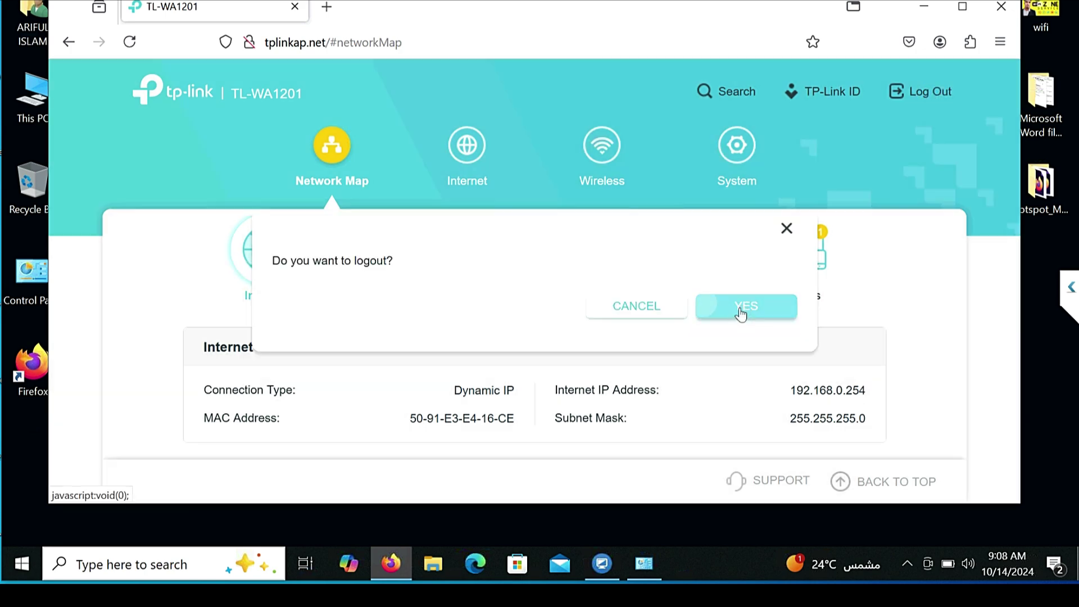